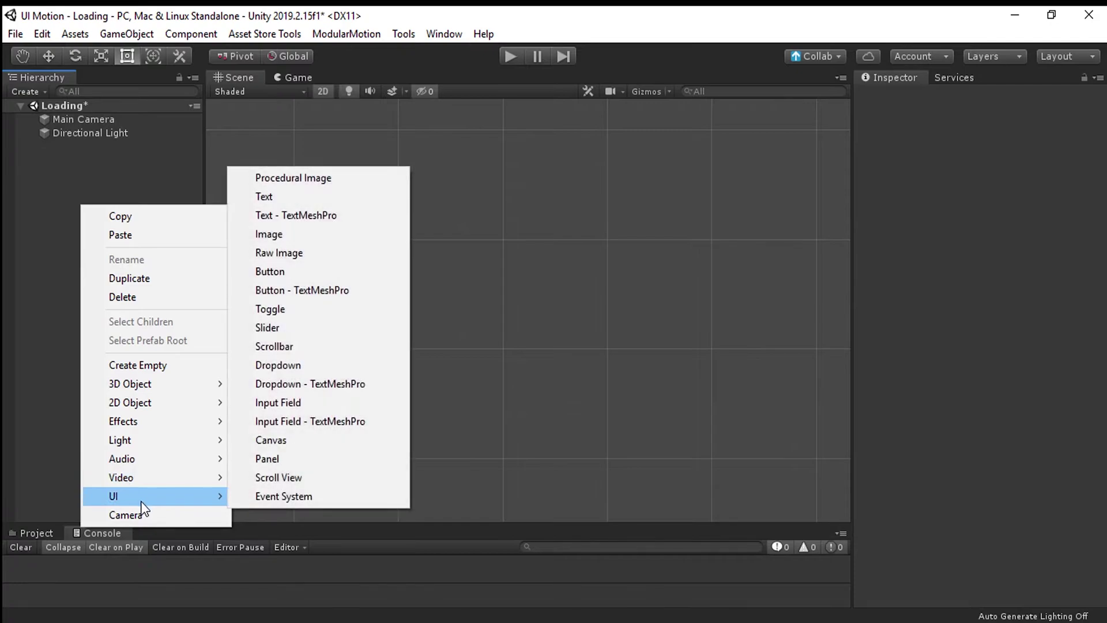
Add a UI Image to the scene and set its Pos X and Pos Y to 0.
click(338, 234)
click(969, 161)
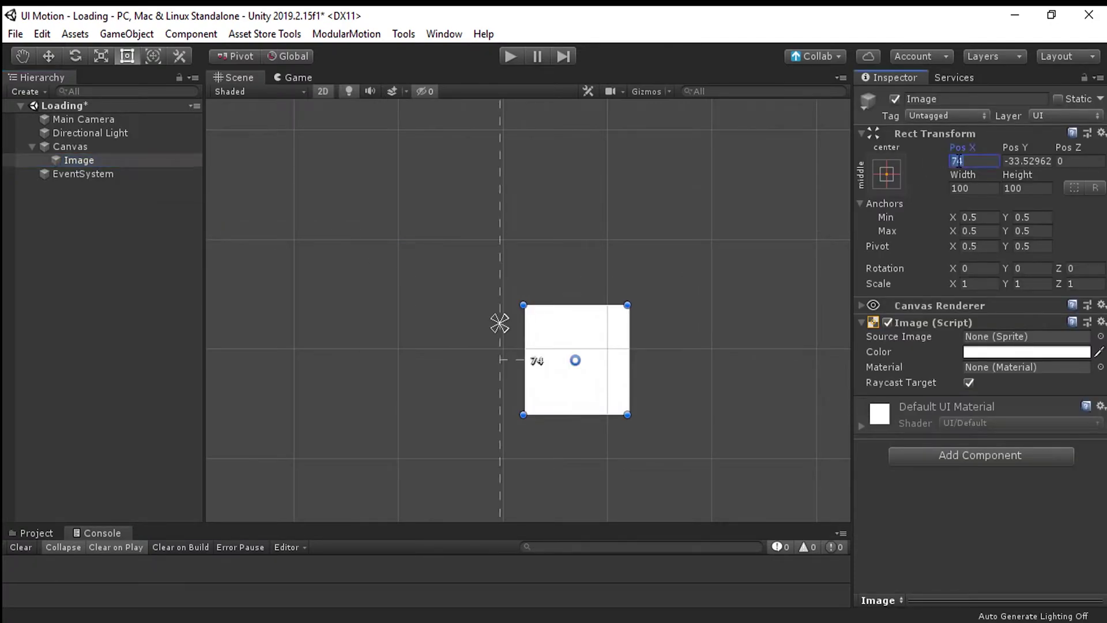
text(0)
click(1025, 163)
text(0)
middle_drag(647, 341, 702, 292)
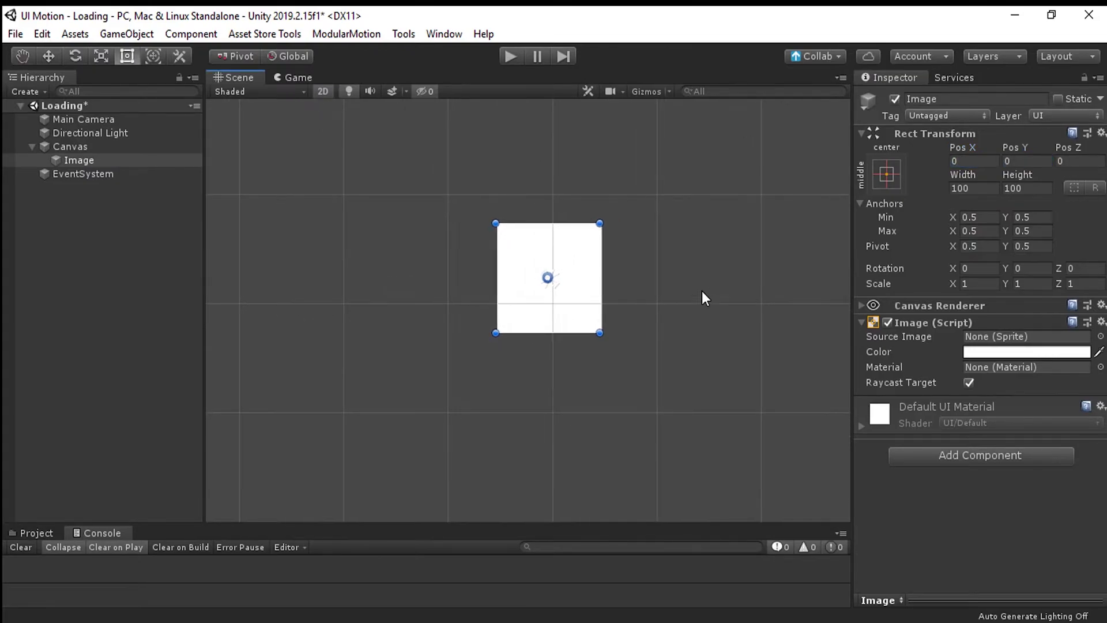
Assign the circularsprite source image and enlarge the image evenly about its centre to about 141 by 141.
click(1102, 337)
double_click(666, 244)
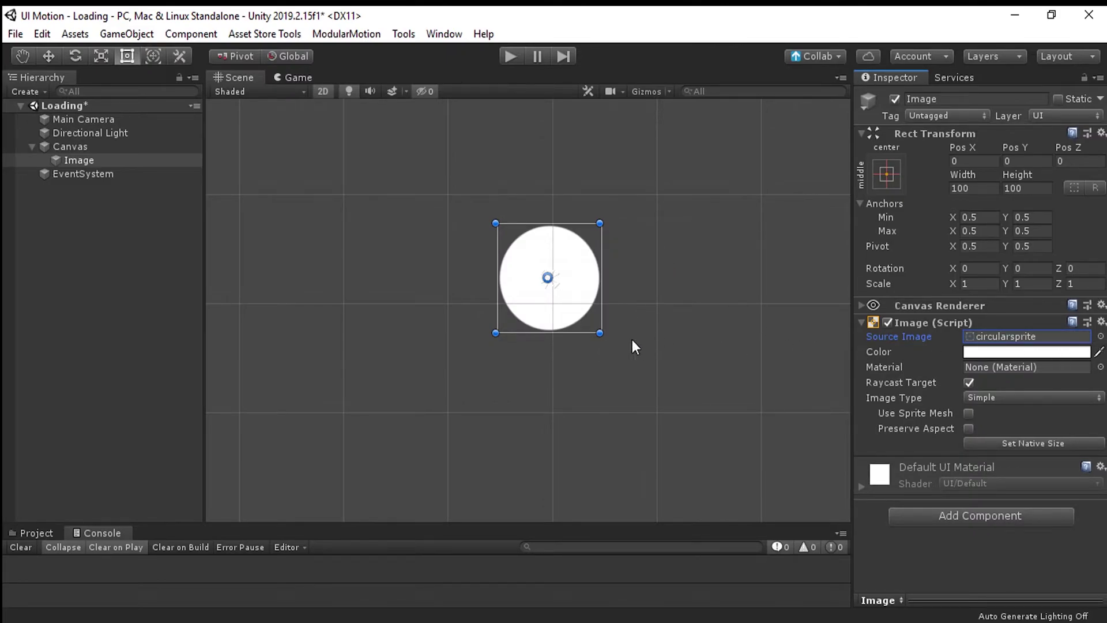
alt+shift+drag(600, 333, 623, 357)
Add a Mask component to the circle image and turn off Show Mask Graphic.
click(982, 511)
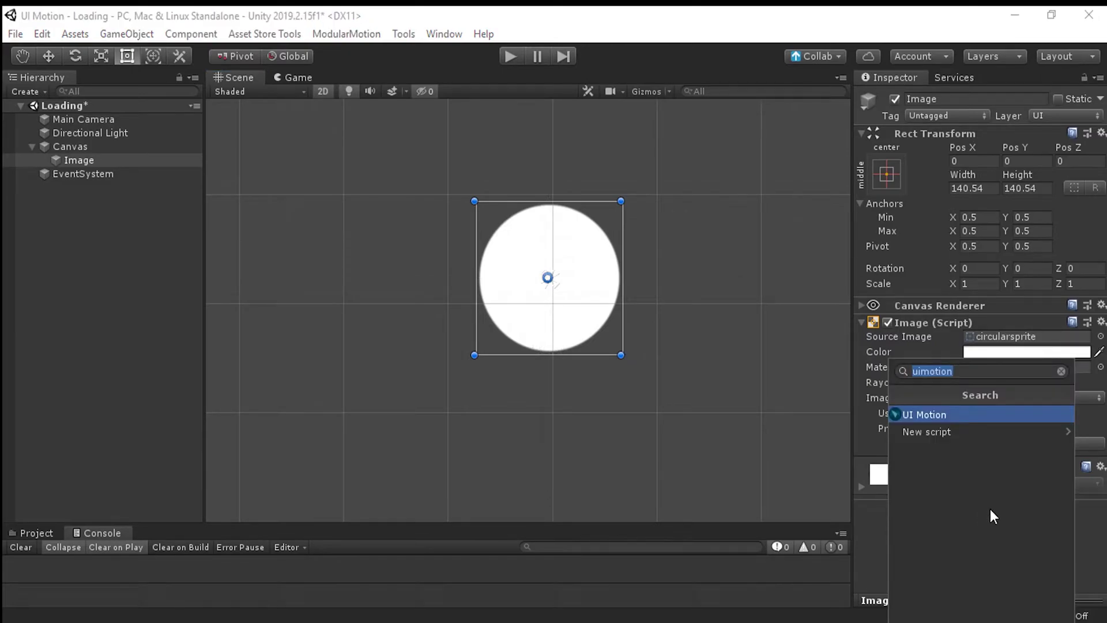
text(mask)
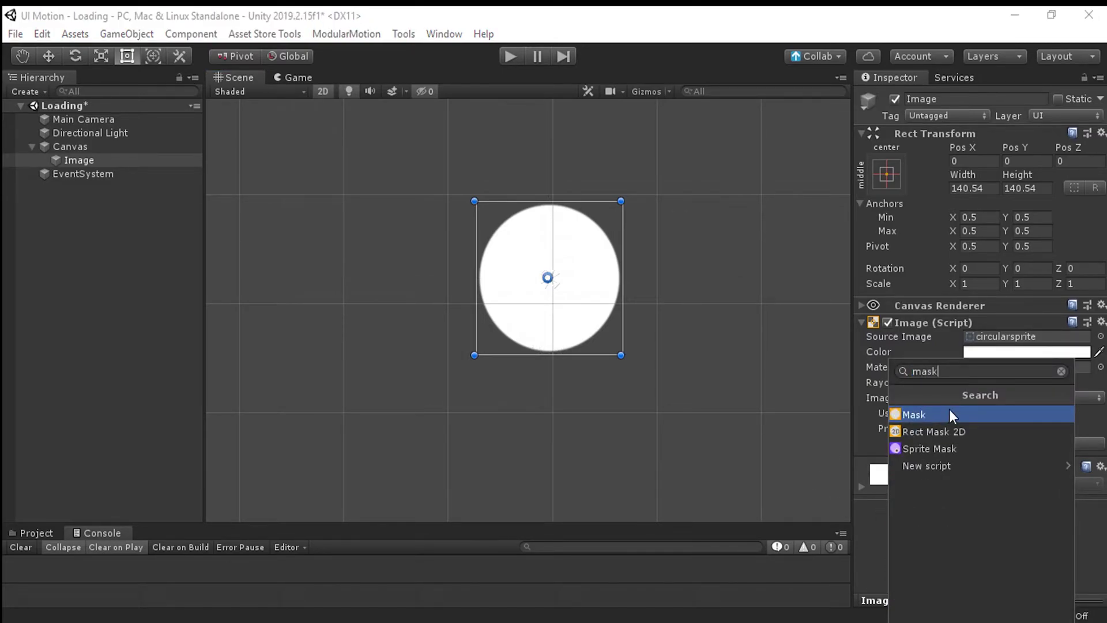
click(964, 414)
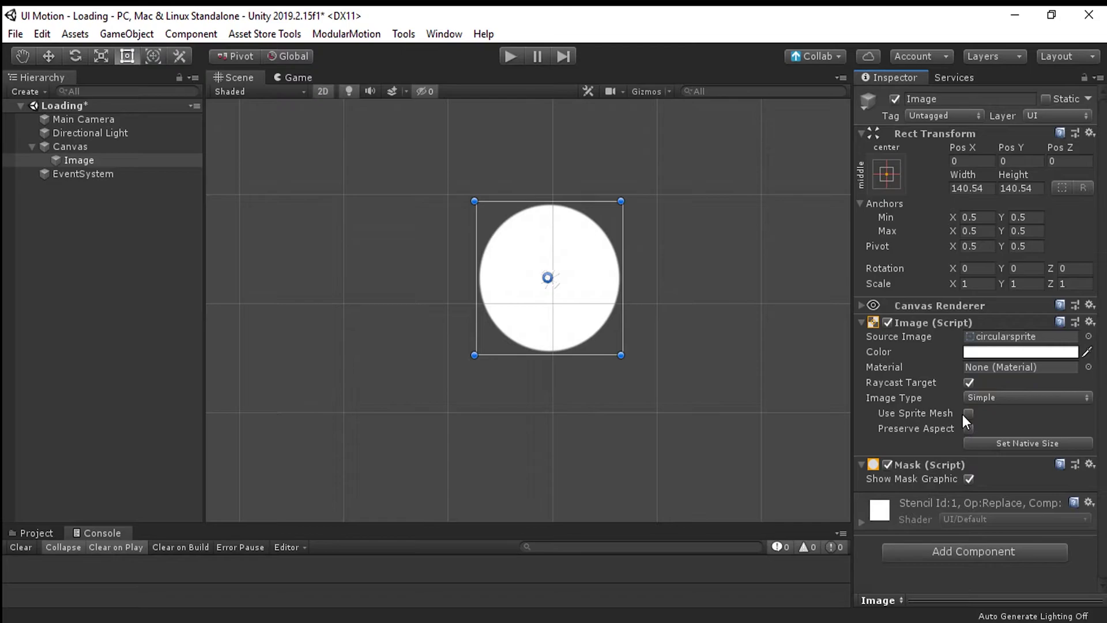
click(936, 480)
click(972, 479)
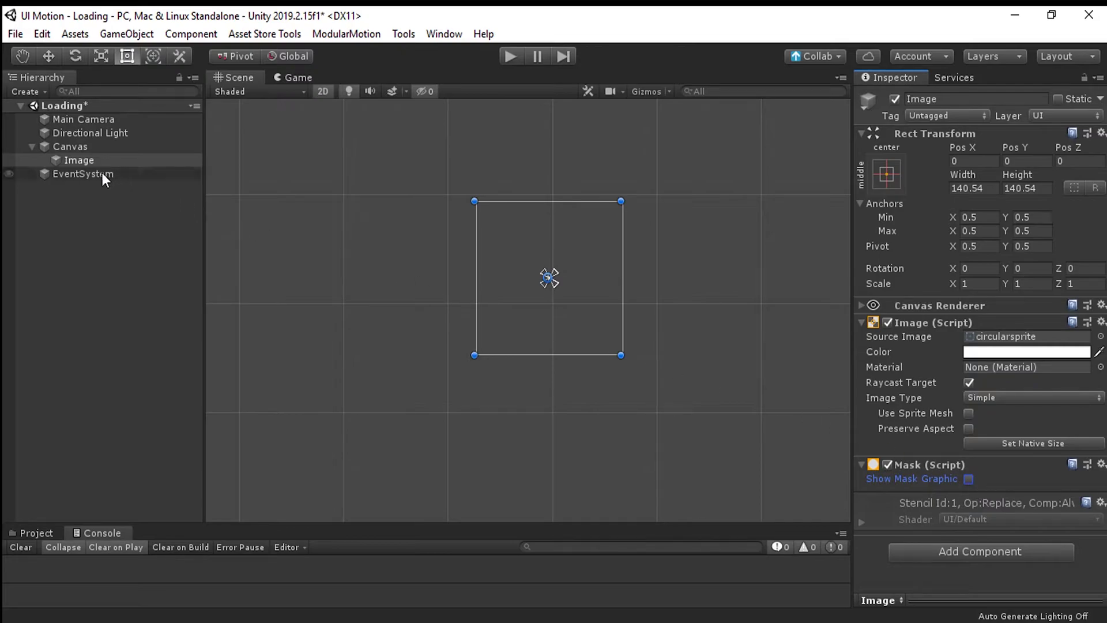
Rename the circle image object as Mask.
click(85, 161)
click(948, 100)
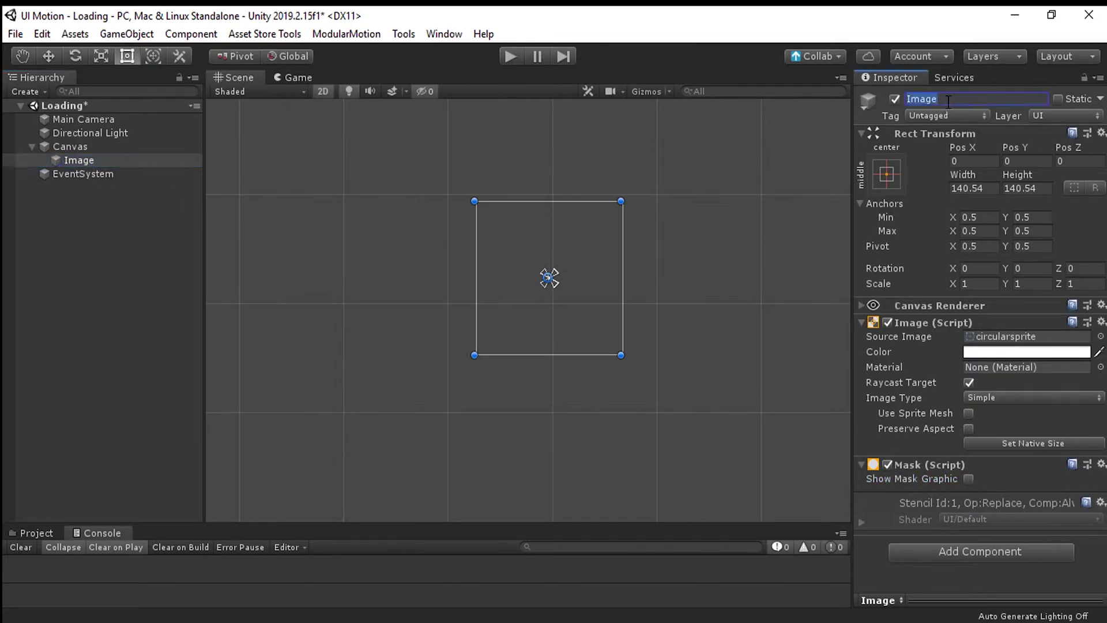
text(Mask)
key(Return)
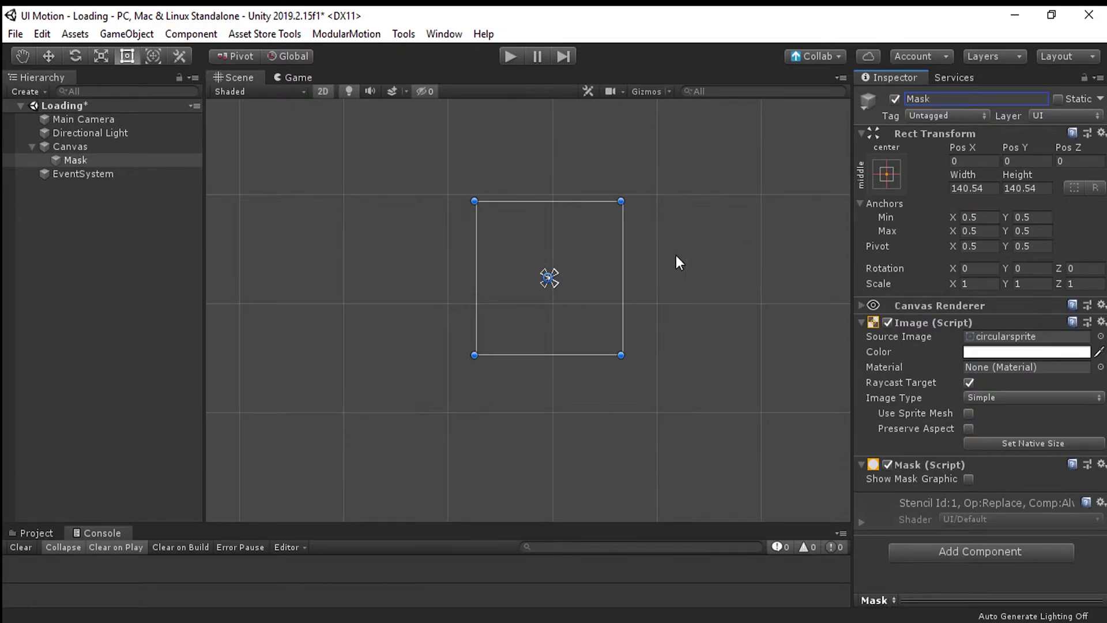
Create a UI Image as a child of the Mask object.
right_click(88, 159)
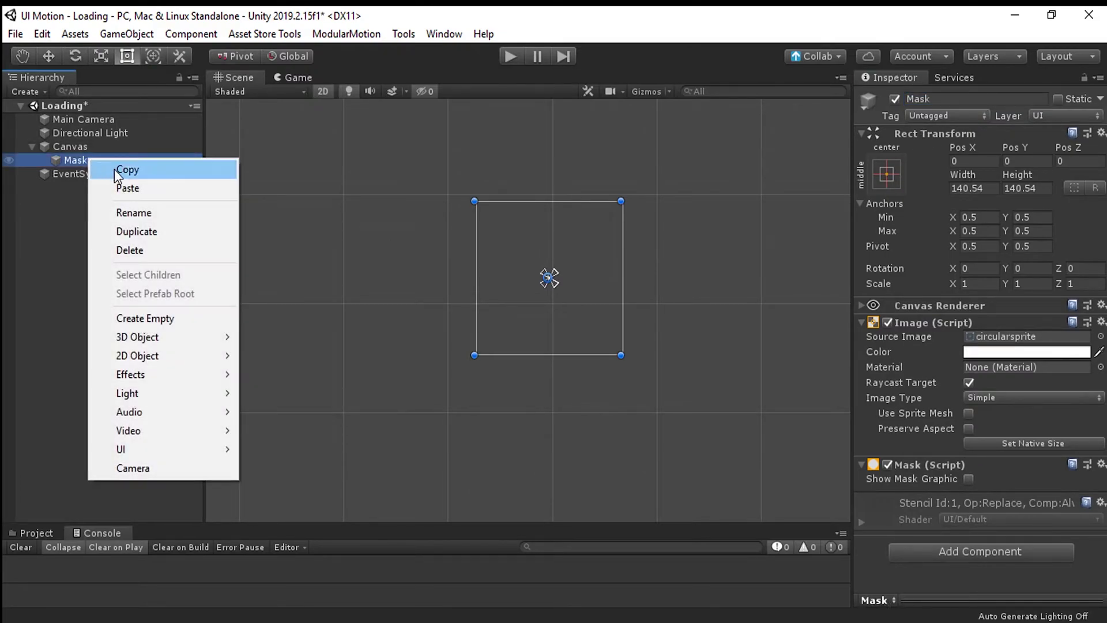
mouse_move(190, 449)
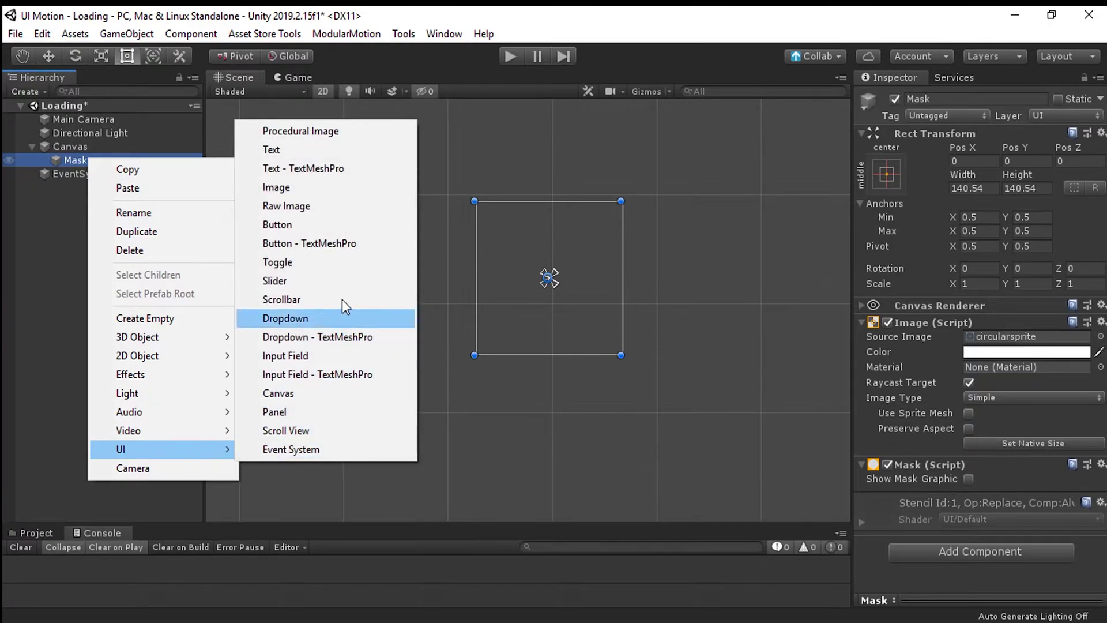
click(339, 191)
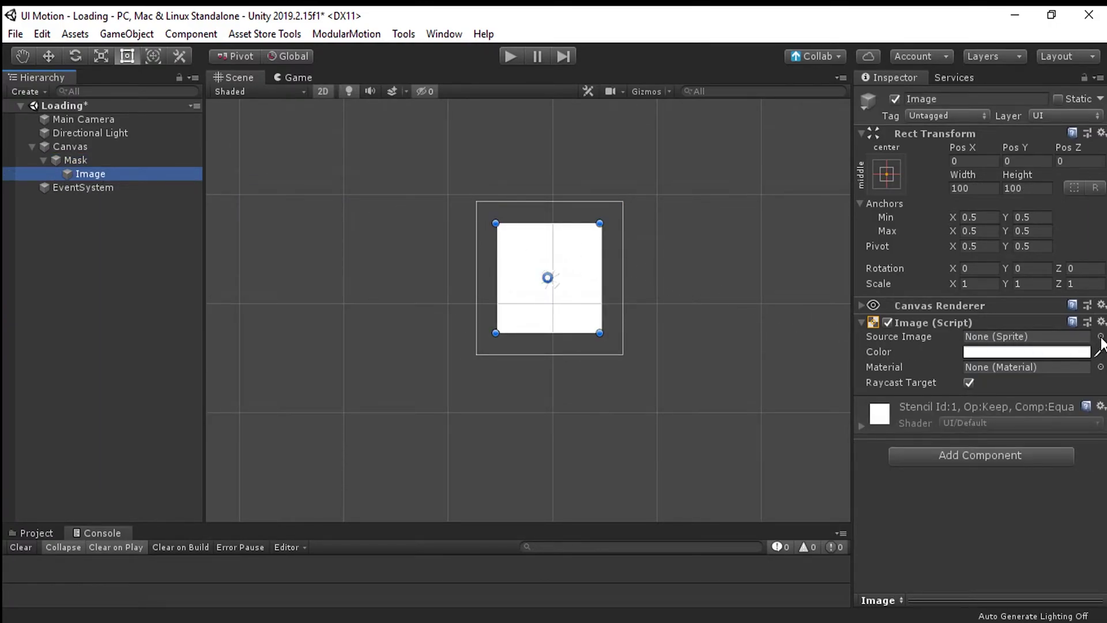
Assign the Down sprite to the child image and shrink it evenly about its centre to about 72 by 72.
click(925, 341)
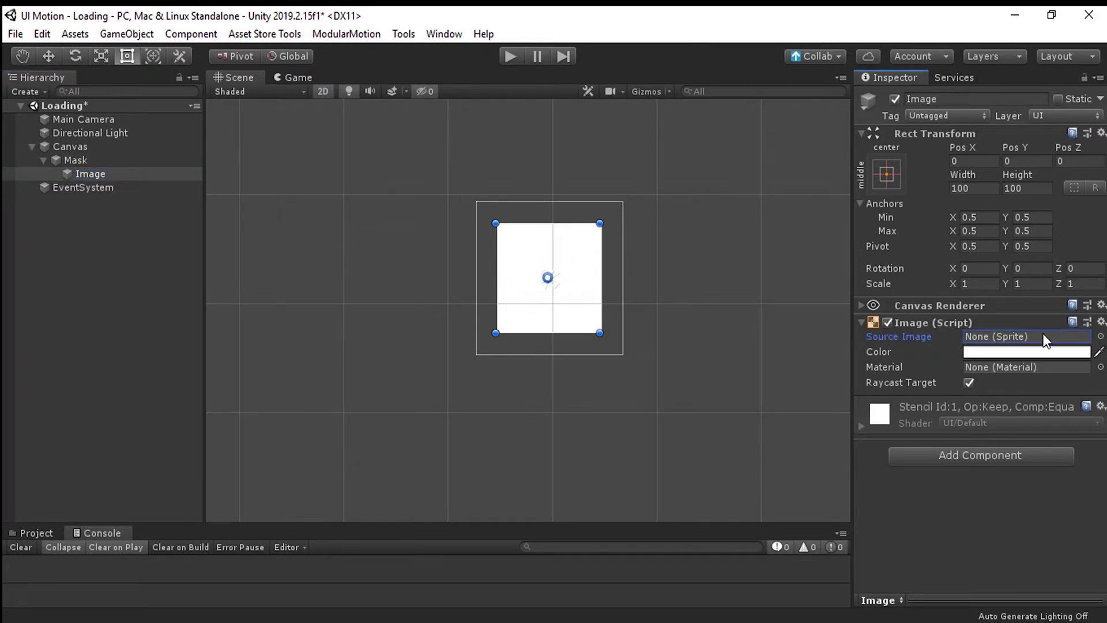
click(1101, 336)
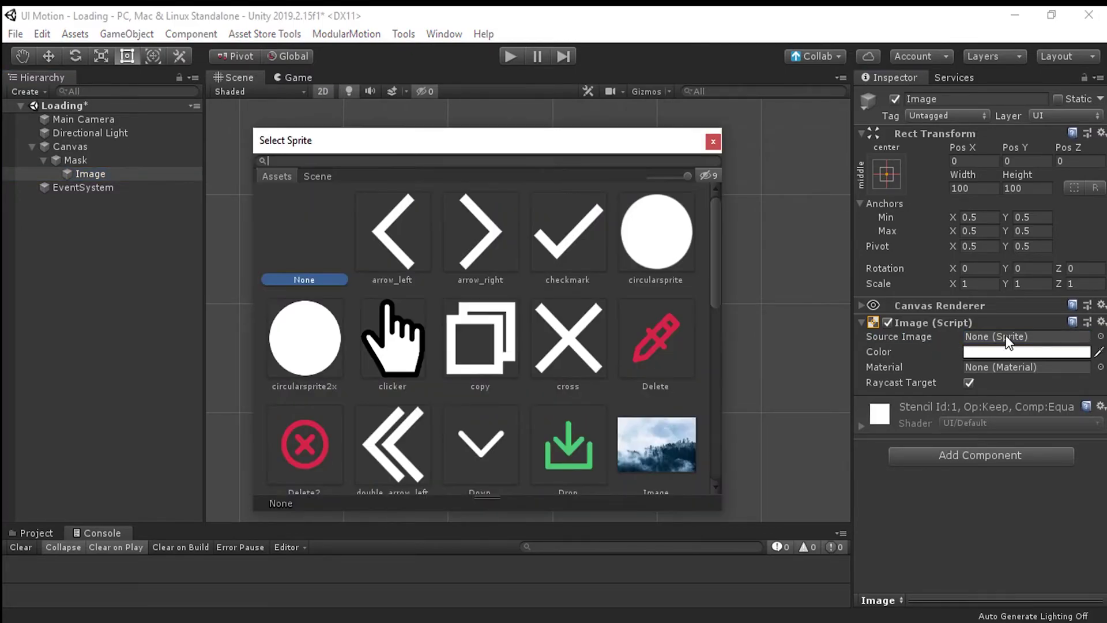
click(500, 437)
double_click(510, 429)
alt+shift+drag(600, 223, 585, 238)
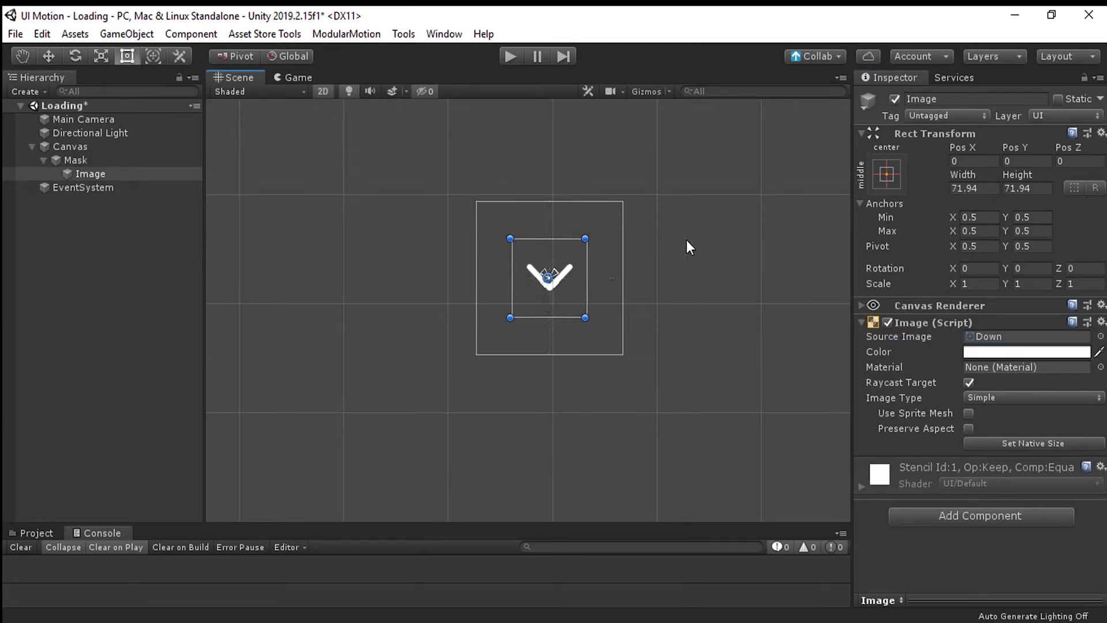
Add the UI Motion component to the child arrow image.
click(1046, 519)
text(uimotion)
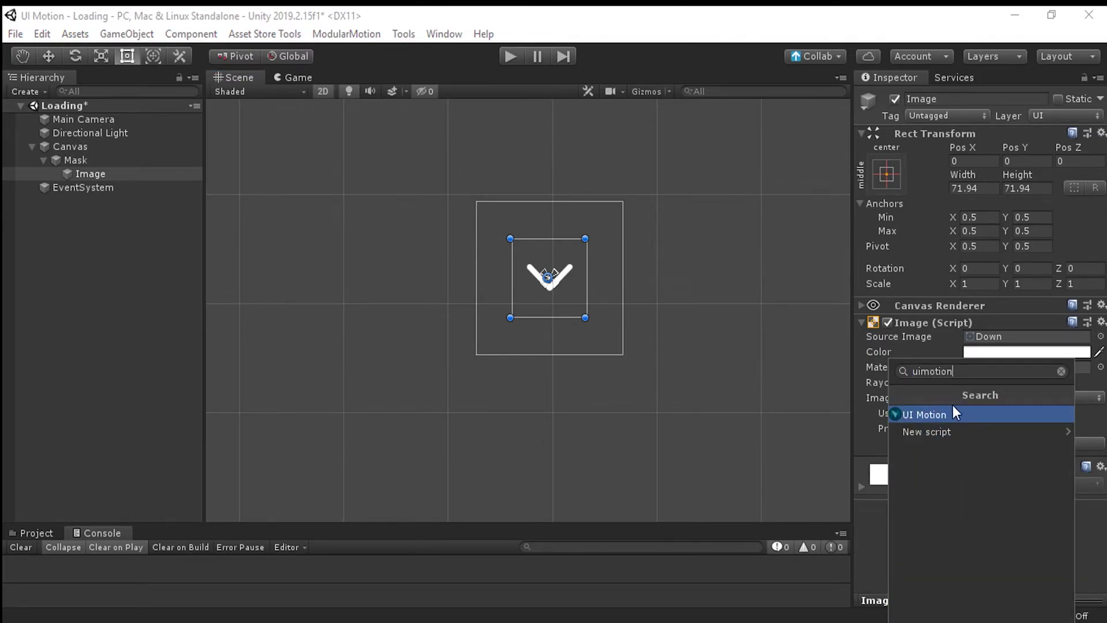
click(1009, 413)
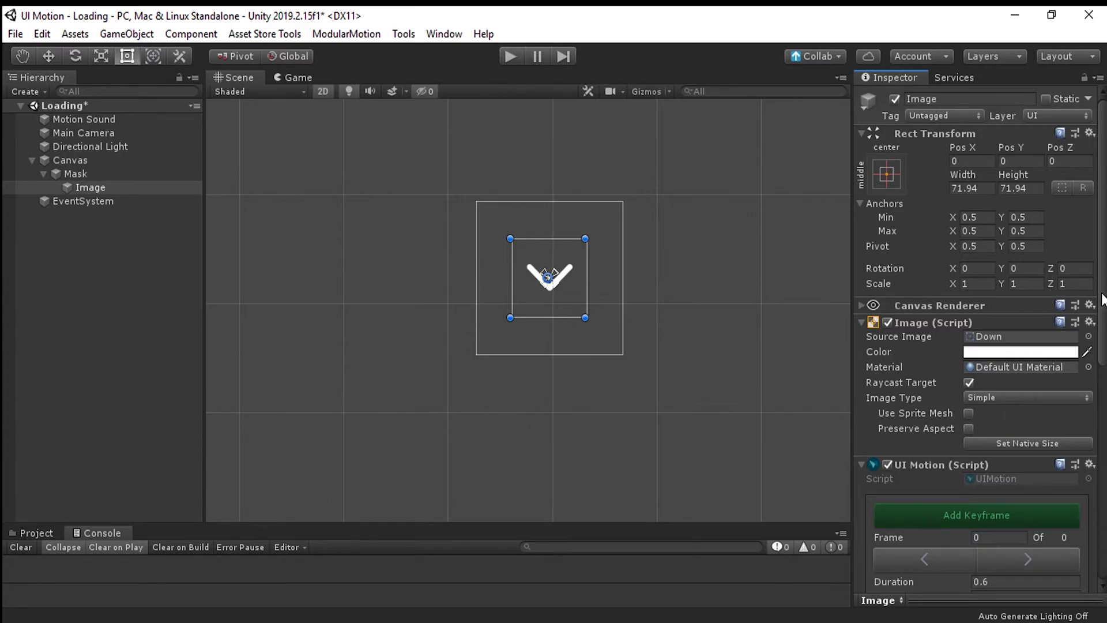
Move the arrow straight up about 111 units, fully above the mask, and add the first UI Motion keyframe there.
scroll(1103, 300, down, 10)
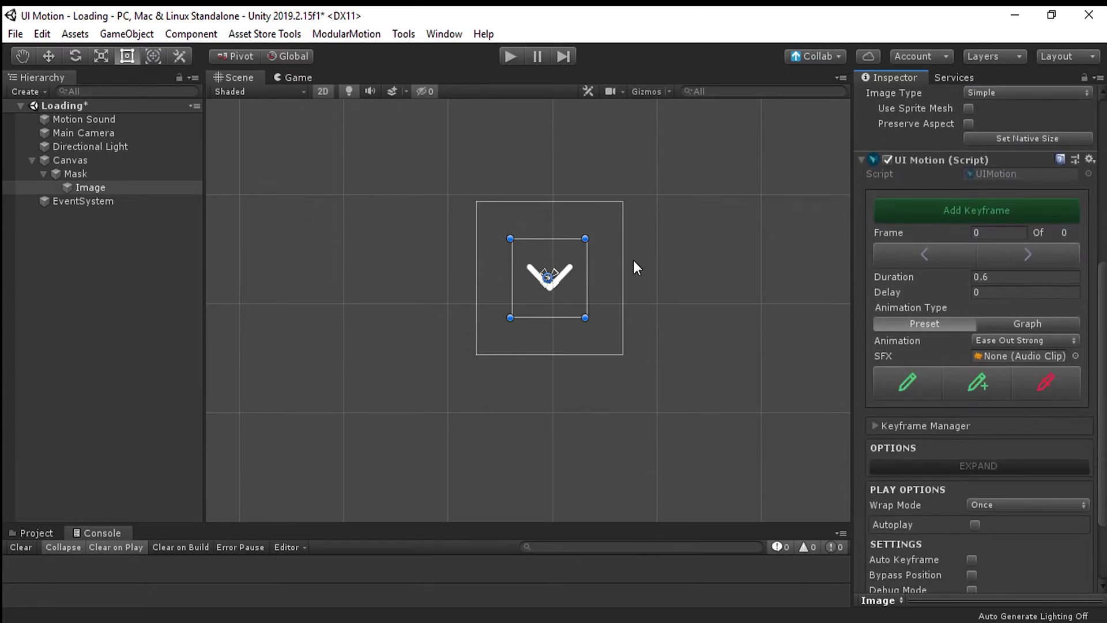
click(570, 275)
drag(570, 271, 577, 148)
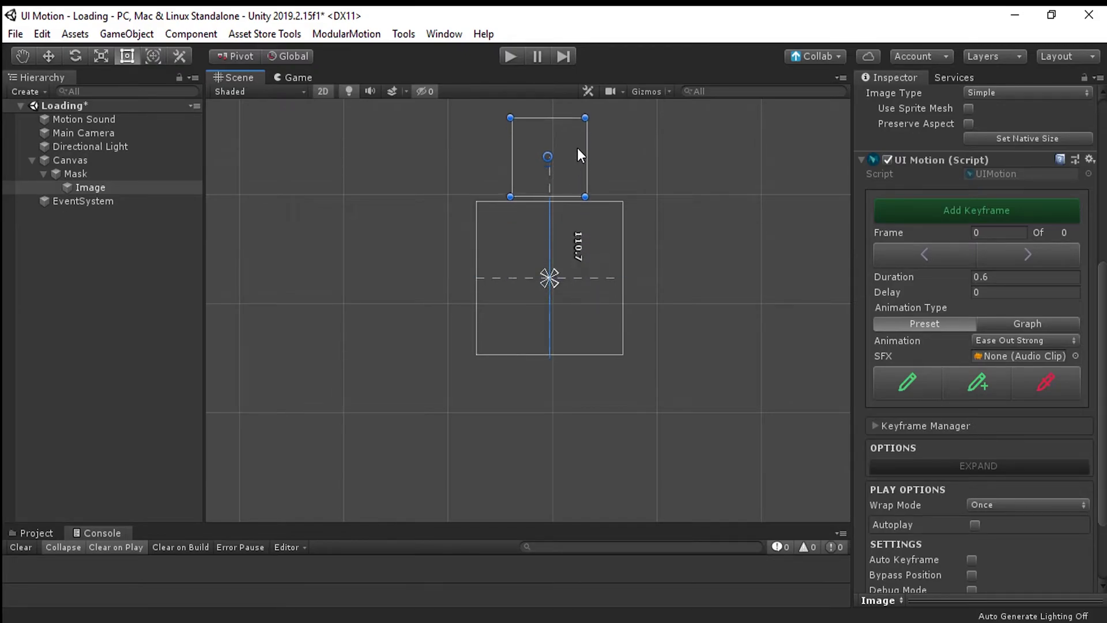
click(1007, 212)
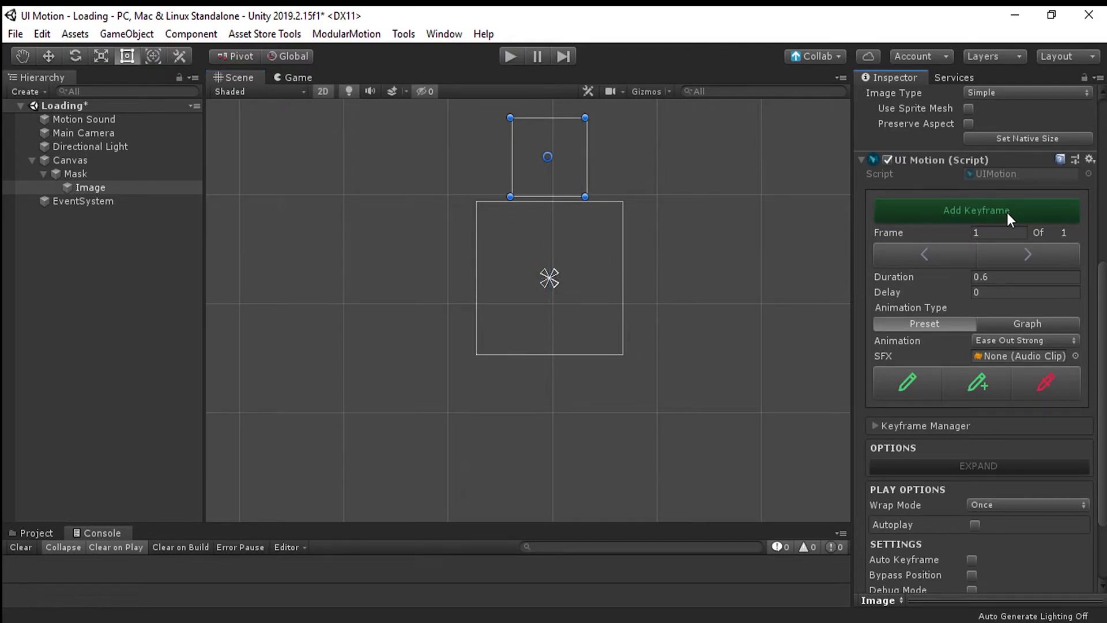
Add keyframes 2 to 5 with the arrow slightly above the mask's centre, slightly below it, beneath the mask, and back above the mask.
drag(573, 147, 573, 299)
click(983, 212)
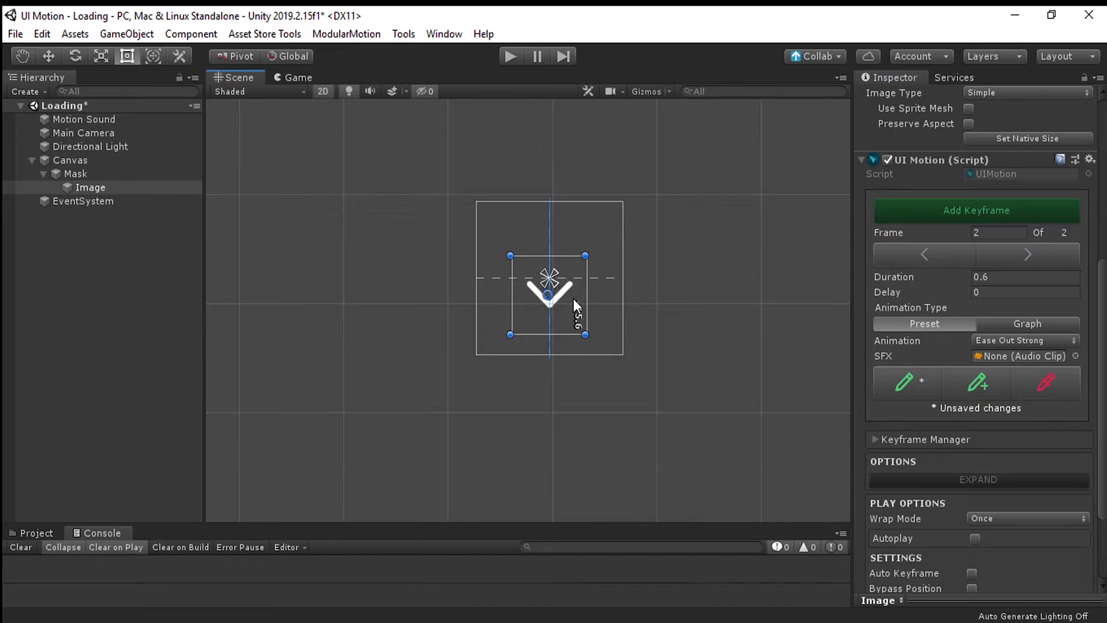
click(992, 213)
drag(558, 293, 584, 168)
click(1012, 212)
click(961, 214)
Return to keyframe 1 and choose Ease Out Strong as its animation.
click(949, 254)
click(949, 254)
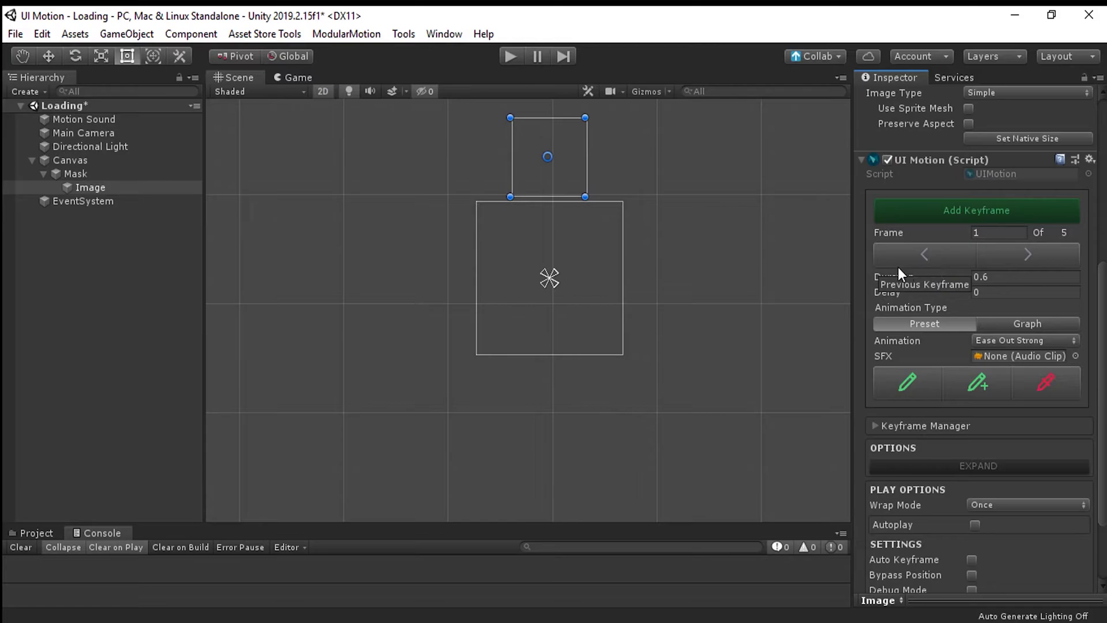
click(1006, 340)
click(929, 346)
click(1028, 341)
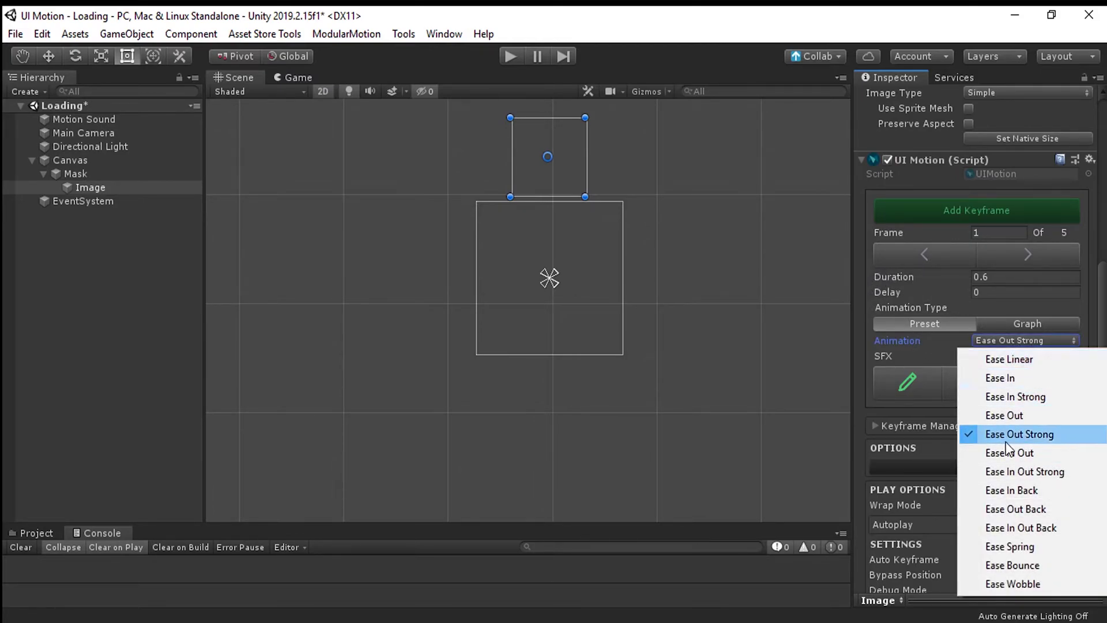
click(1078, 435)
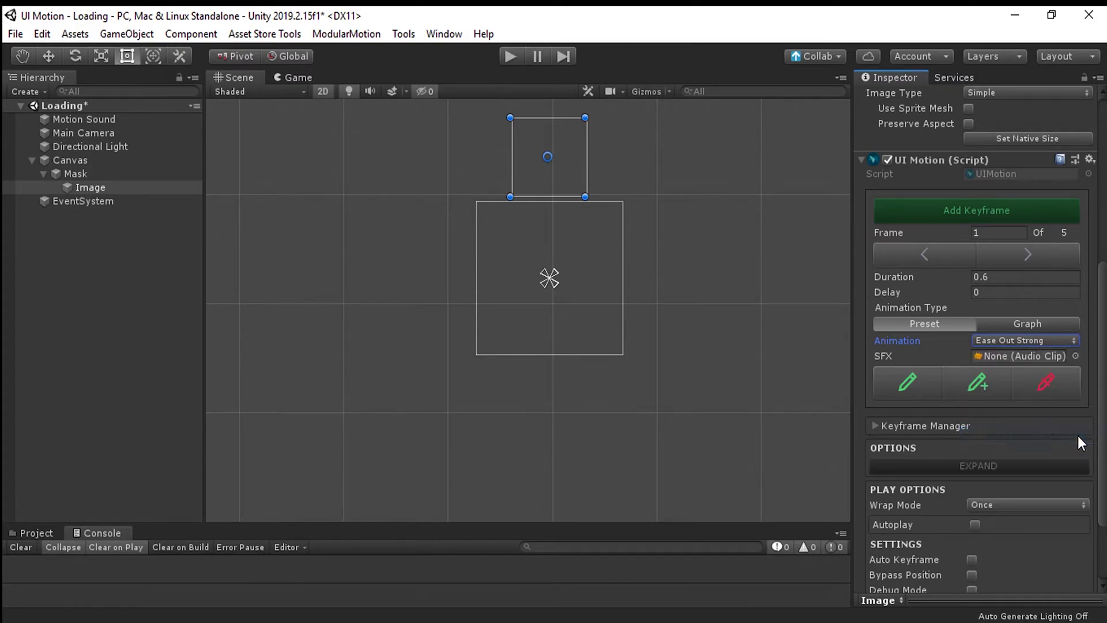
Set the animation of keyframe 2 to Ease In Strong and save the keyframe.
click(1032, 261)
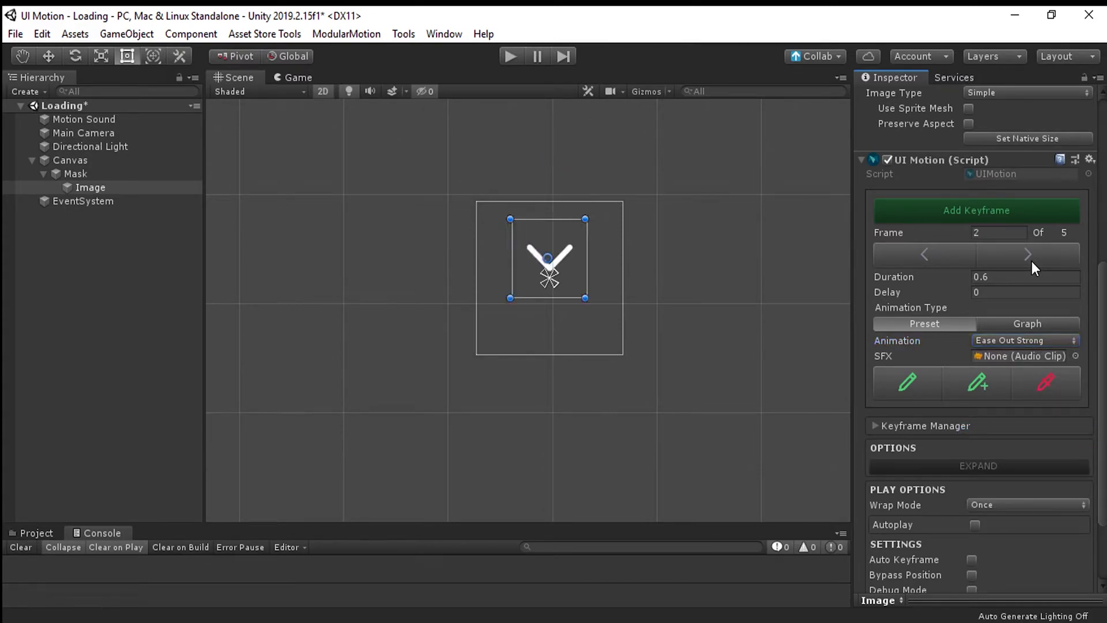
click(1036, 342)
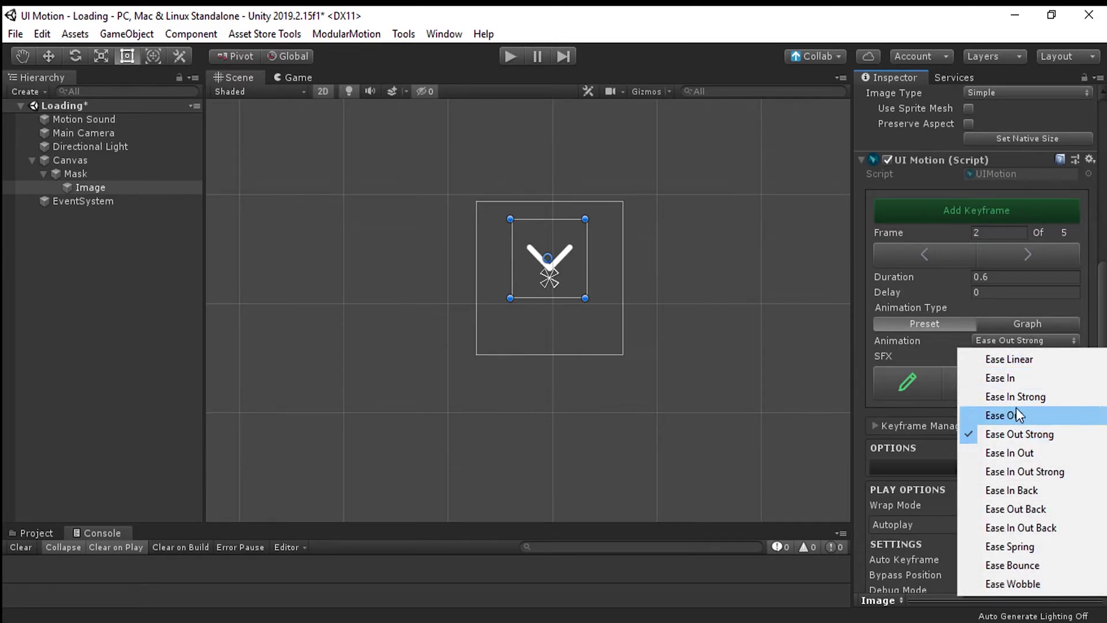
click(1065, 398)
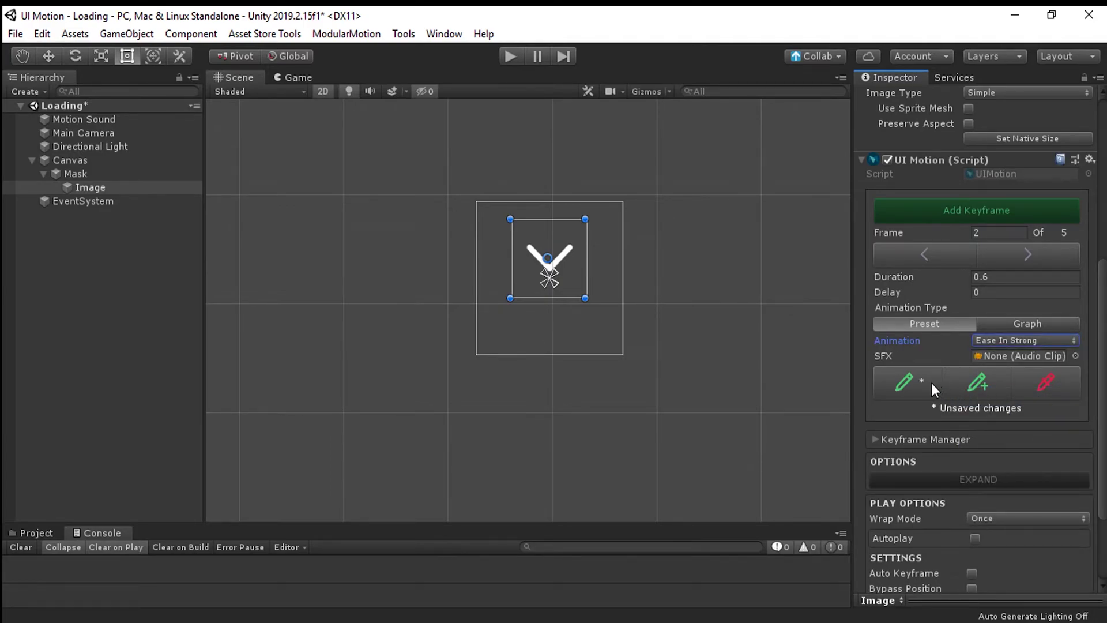
click(913, 386)
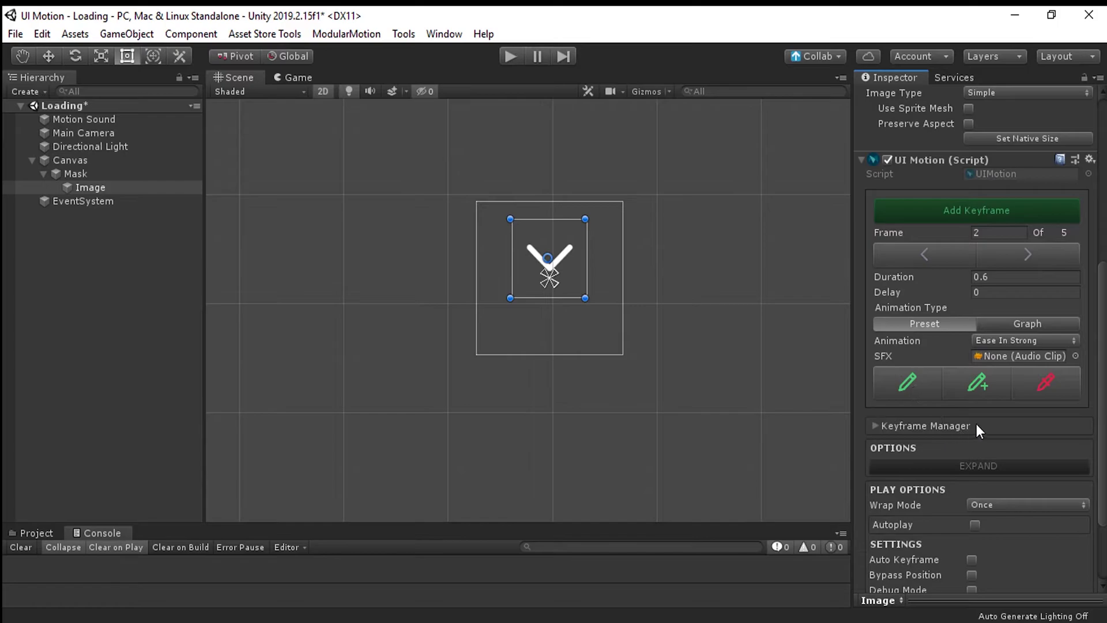
Go to keyframe 3 and choose Ease Out Strong as its animation.
click(1023, 261)
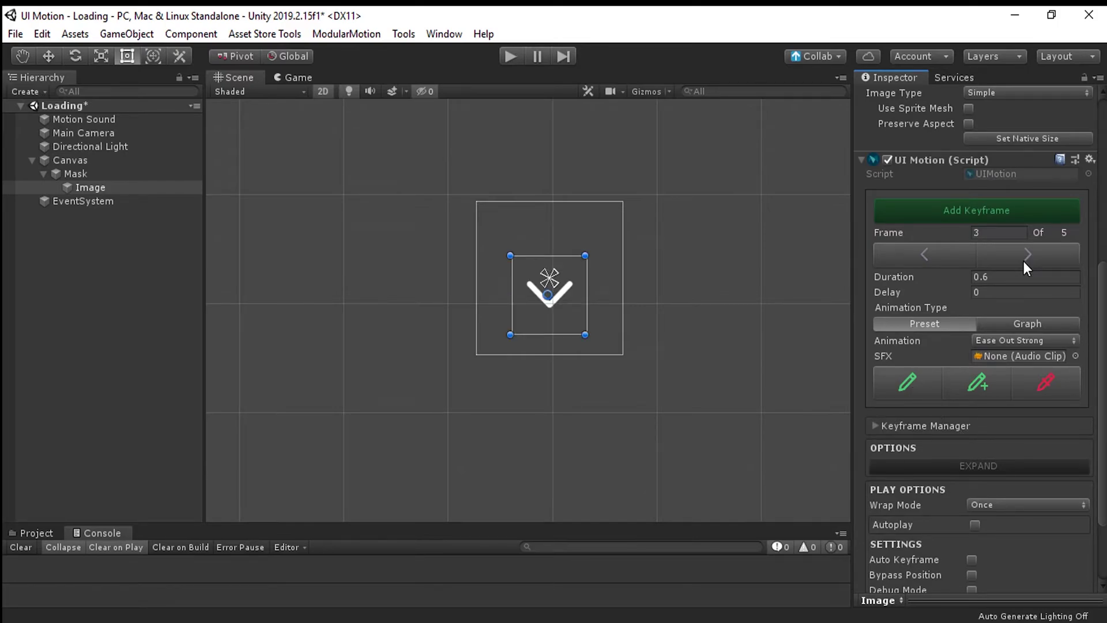
click(1011, 341)
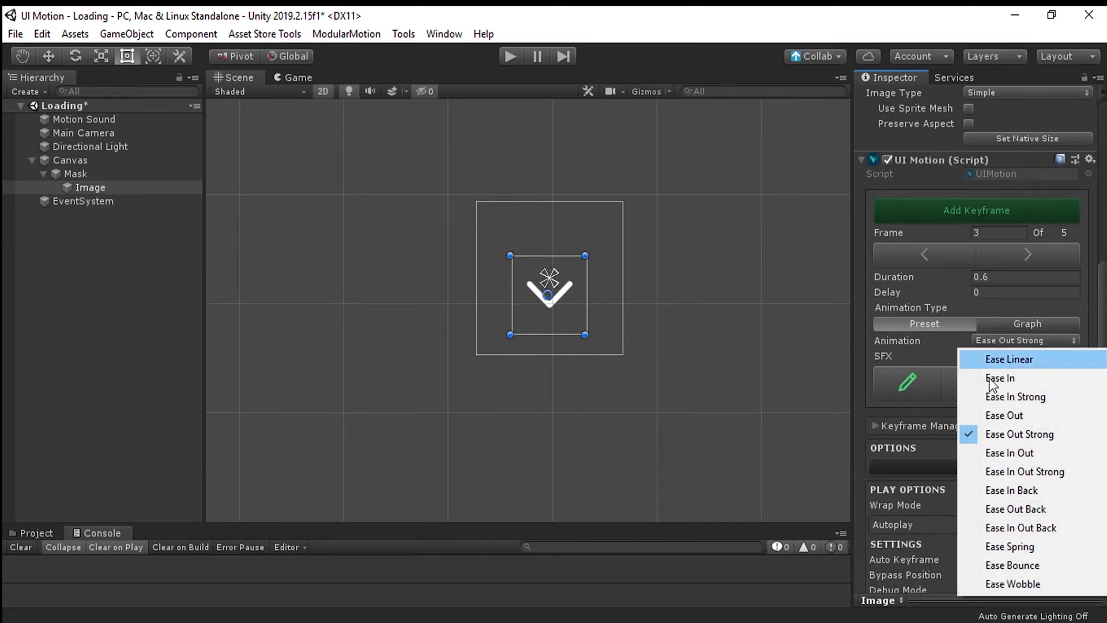
click(1068, 434)
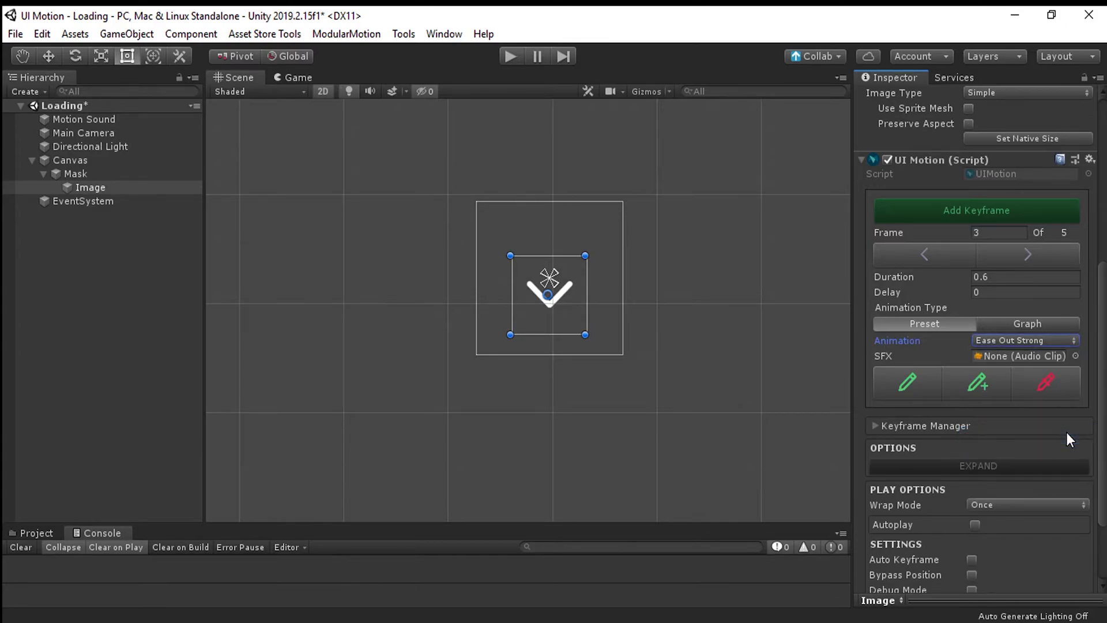
Set the duration of keyframe 4 to 0 and save the keyframe.
click(1036, 258)
click(1013, 277)
click(994, 279)
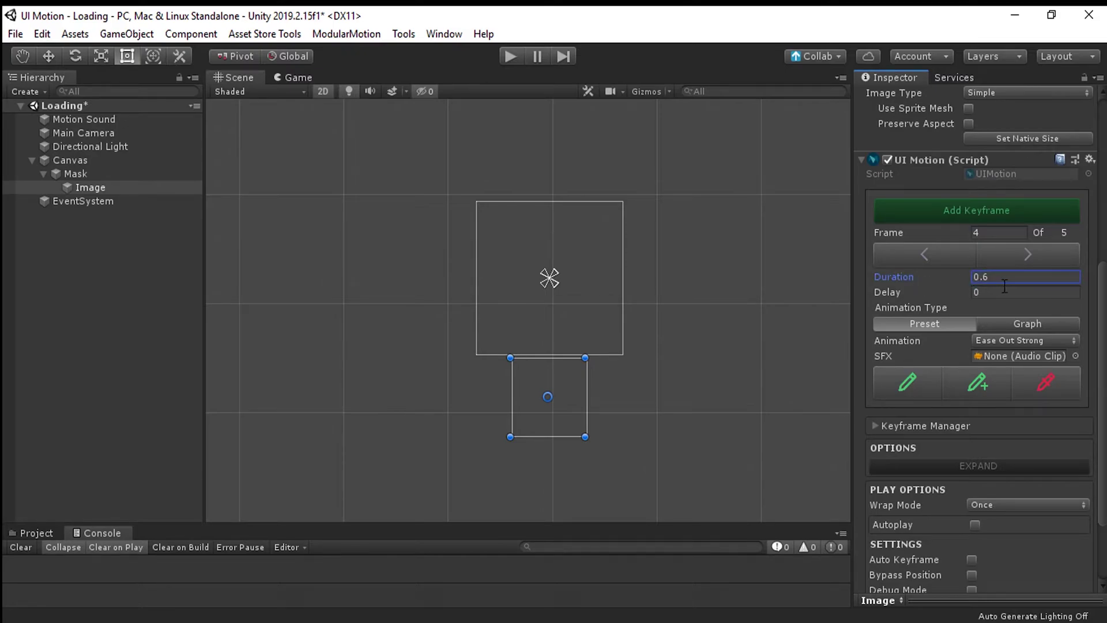
text(0)
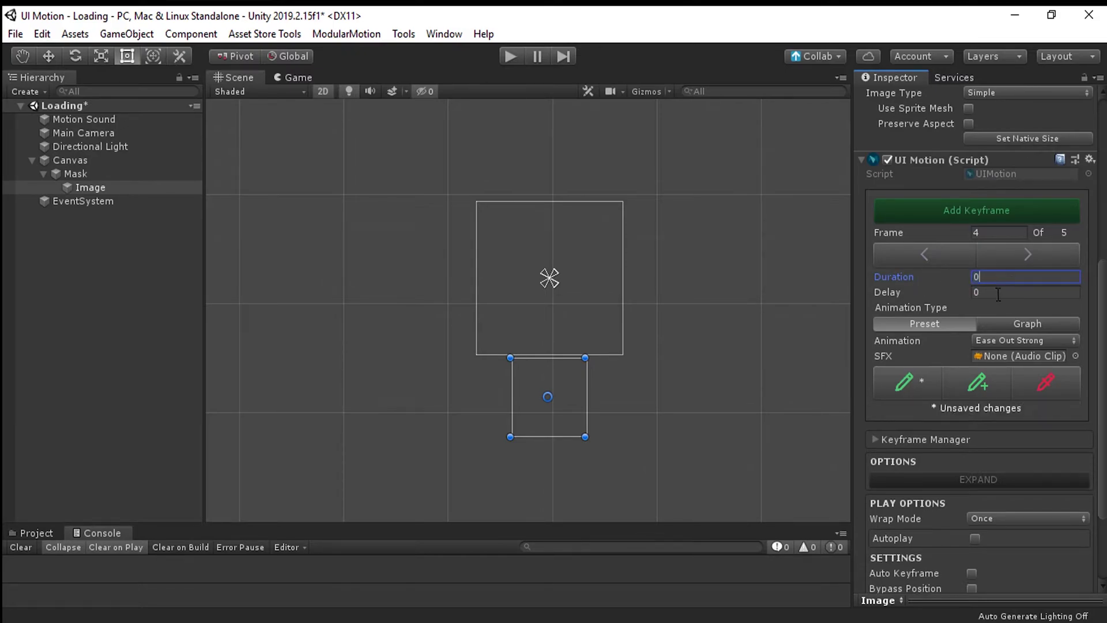
click(917, 383)
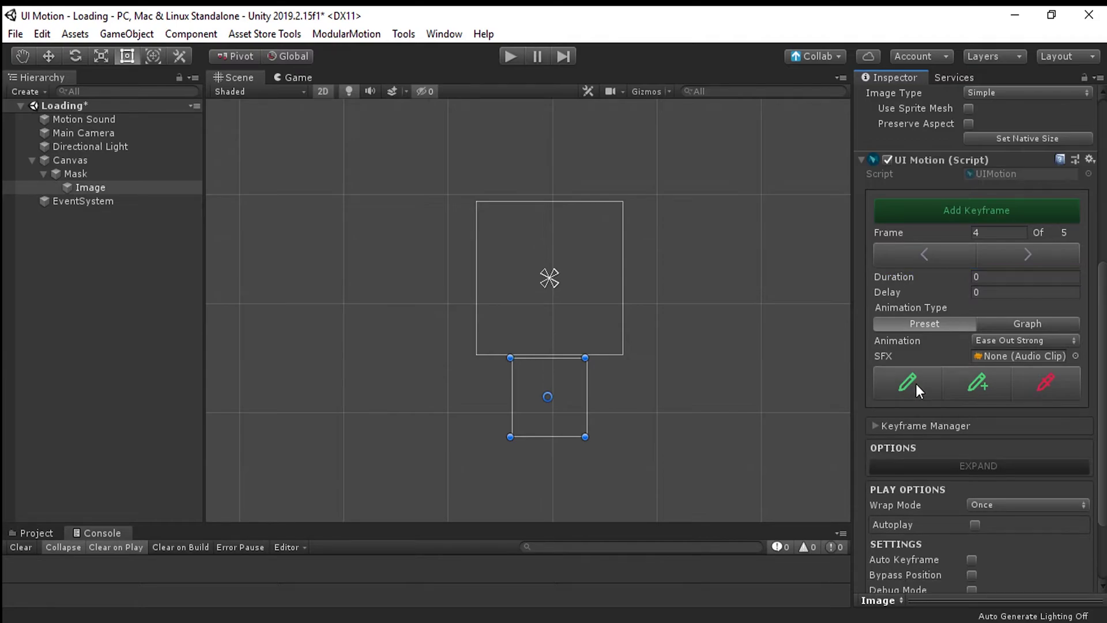
Set the duration of keyframe 5 to 0 and save the keyframe.
click(1015, 261)
click(1000, 278)
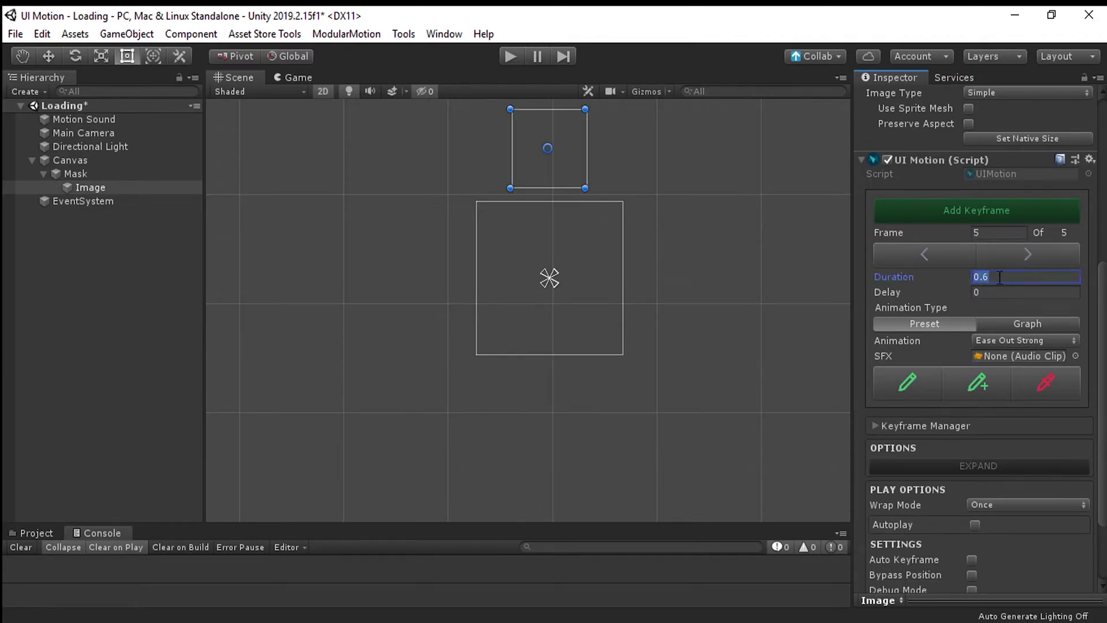
text(0)
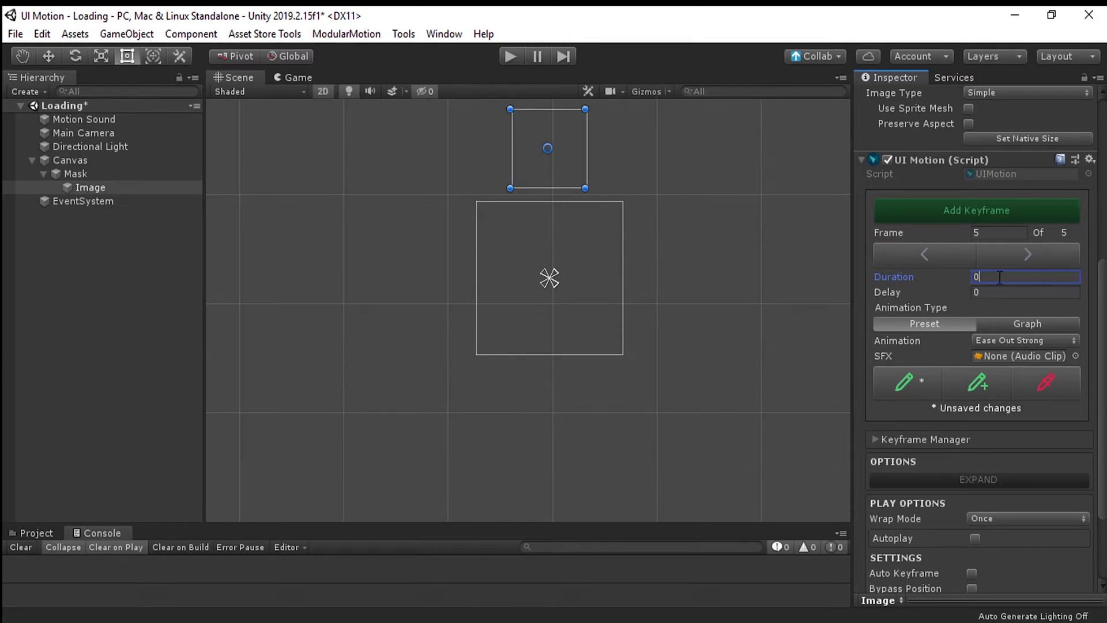
click(921, 384)
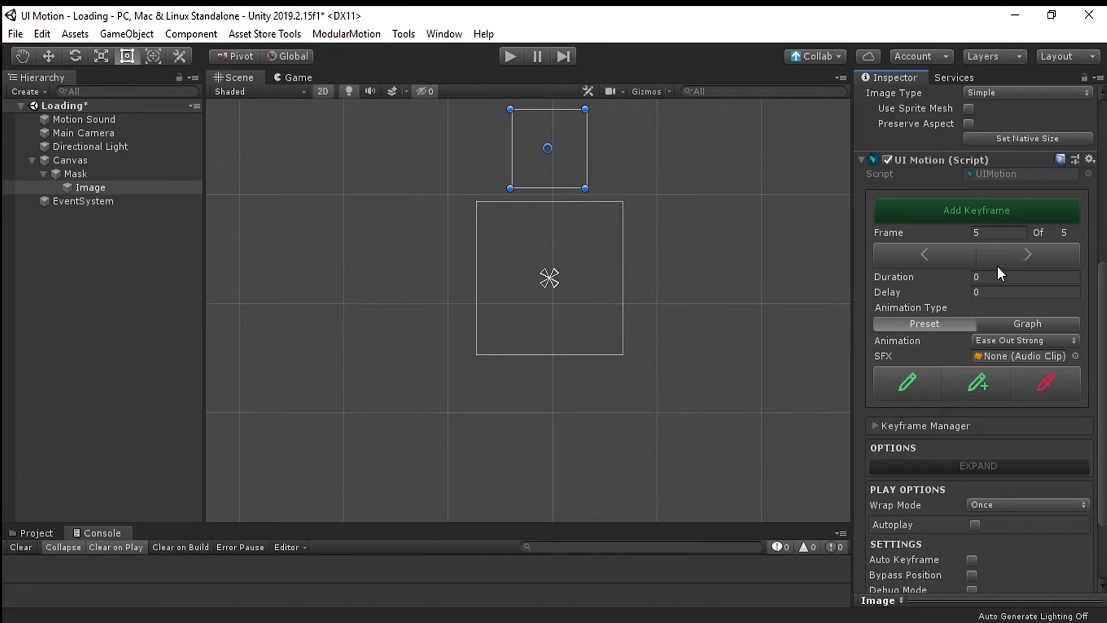
Return to keyframe 1, set the wrap mode to Loop with Autoplay on, and test the animation in Play mode.
click(937, 257)
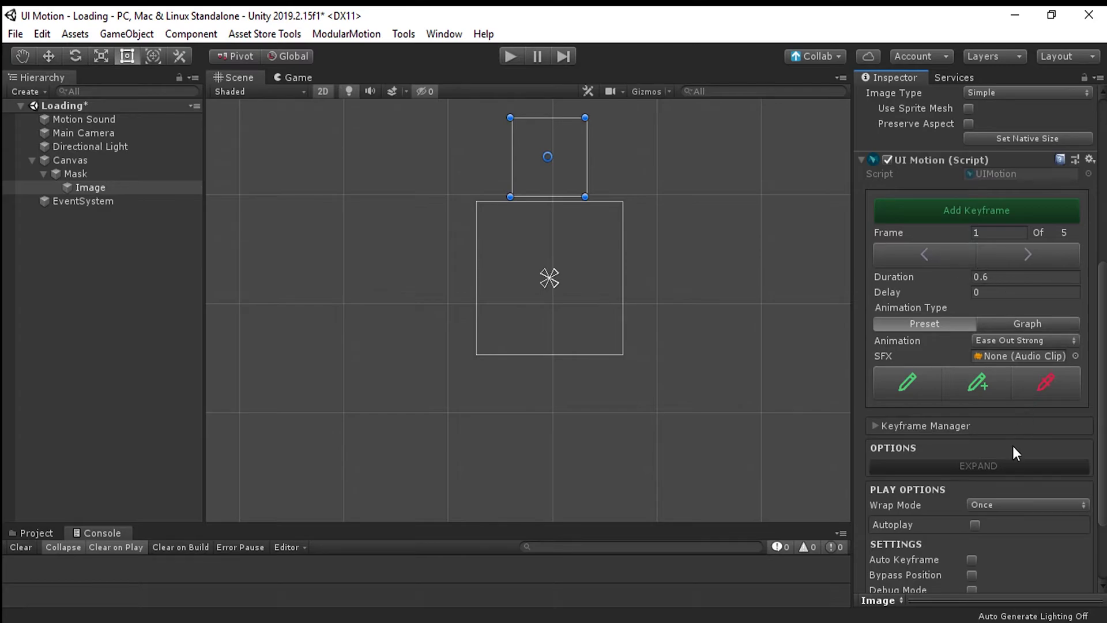
click(995, 501)
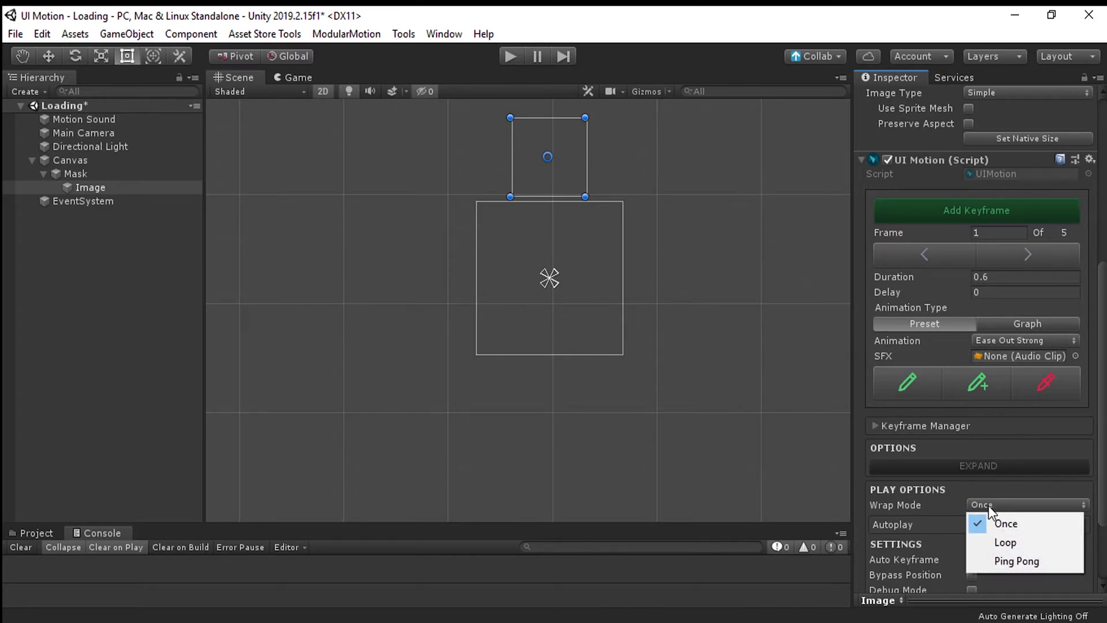
click(1001, 539)
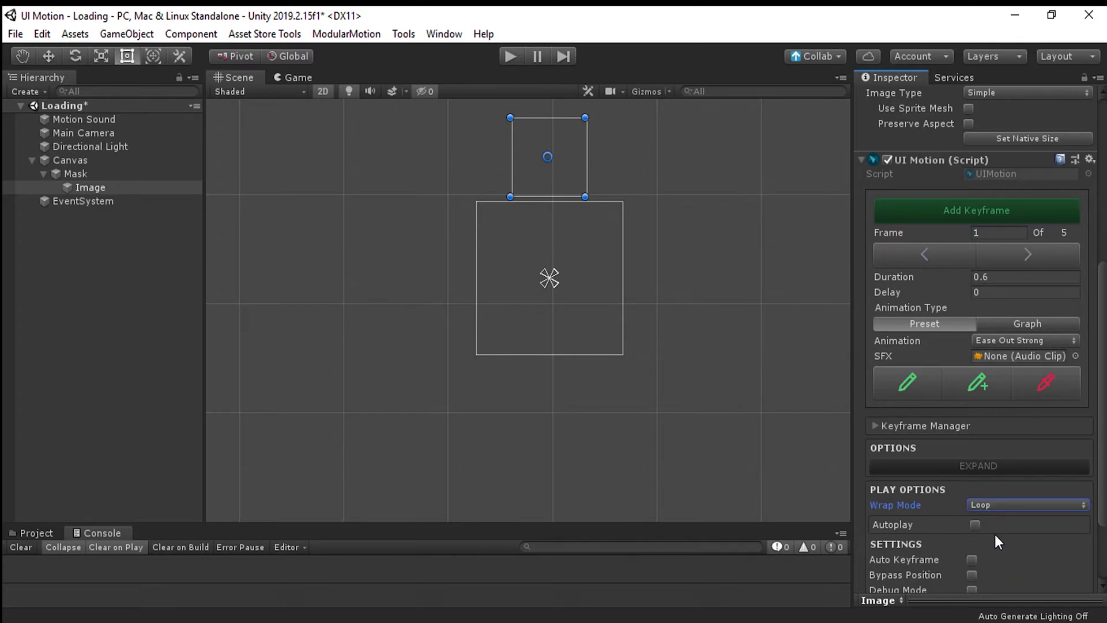
click(976, 526)
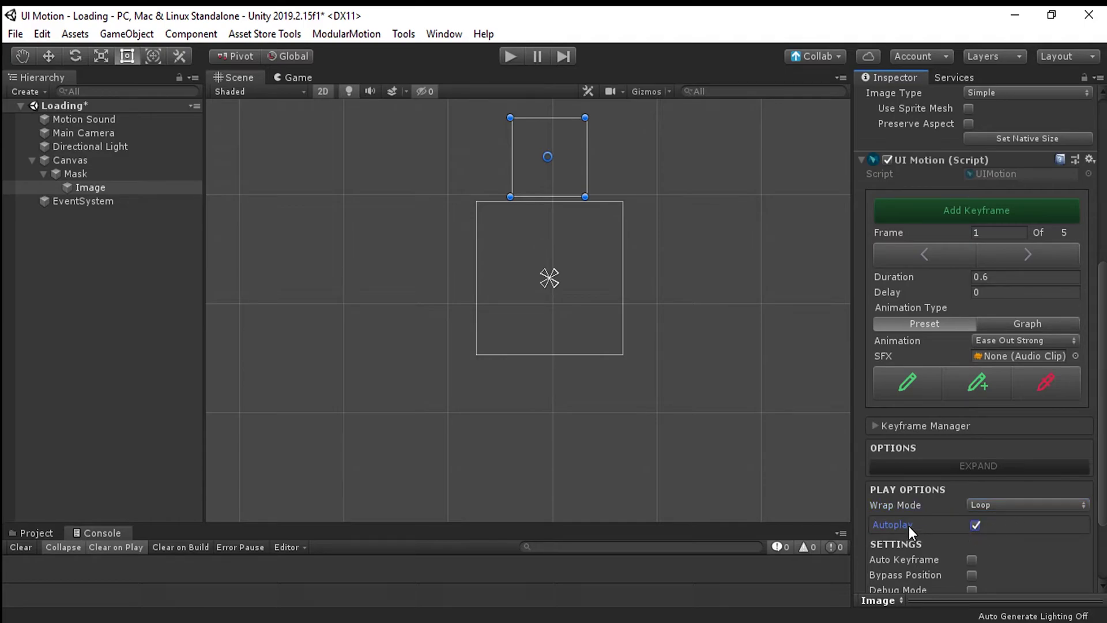
click(516, 61)
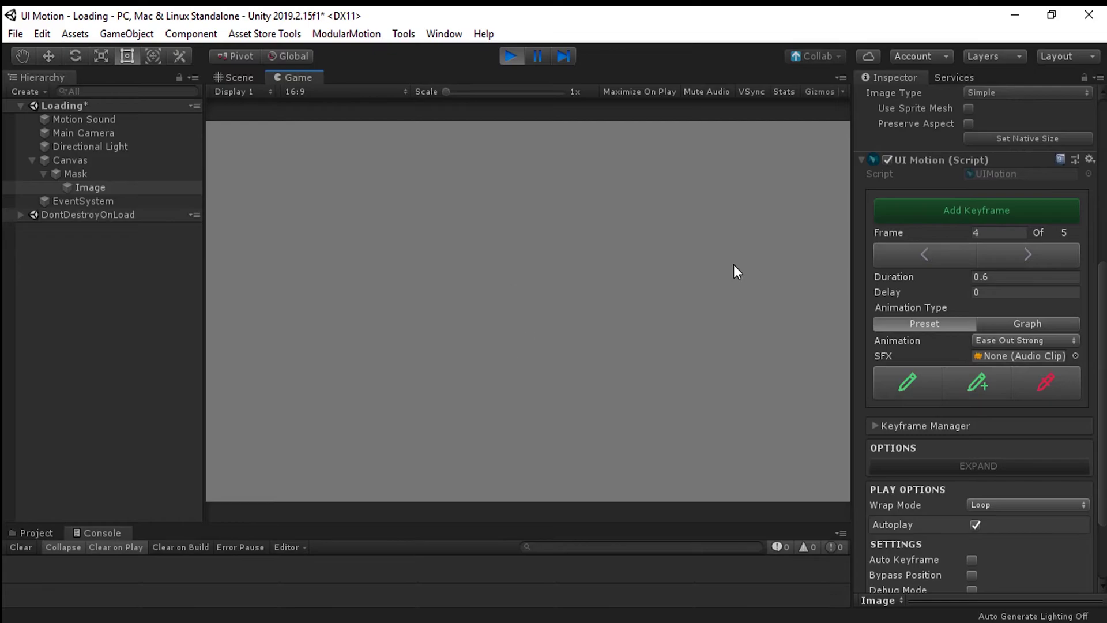
click(512, 55)
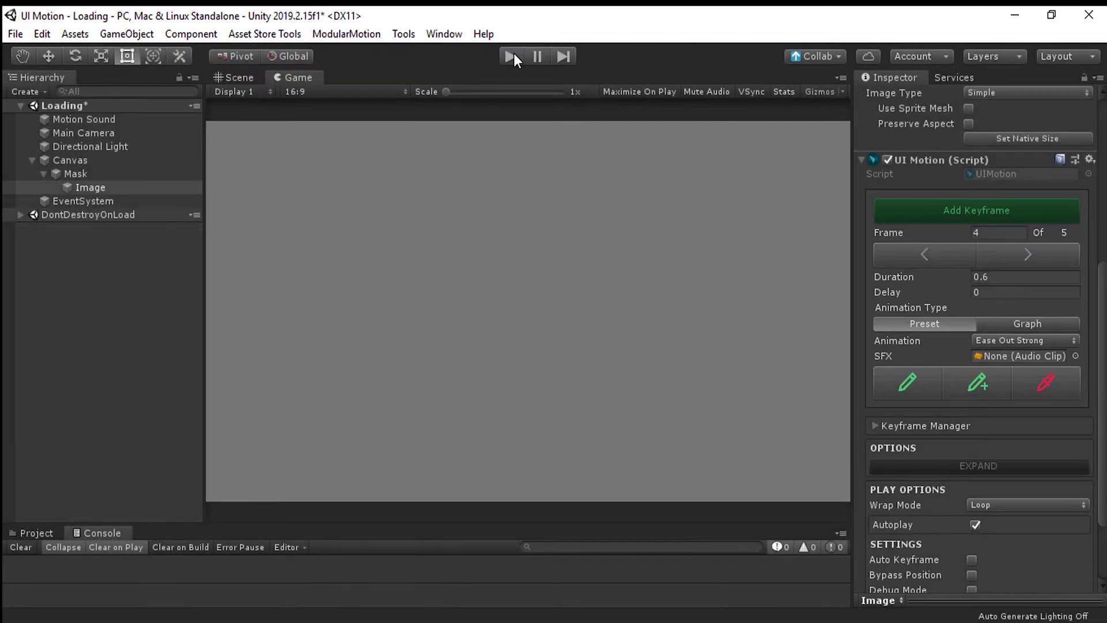
Rename the Image object under Mask to Arrow.
click(116, 192)
right_click(102, 188)
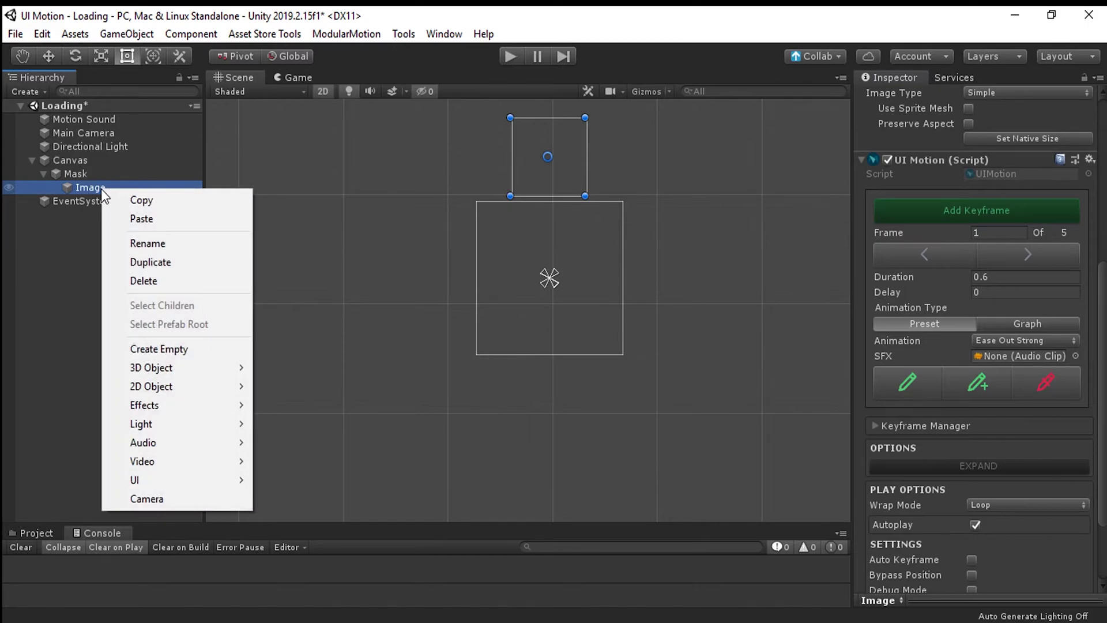
click(72, 187)
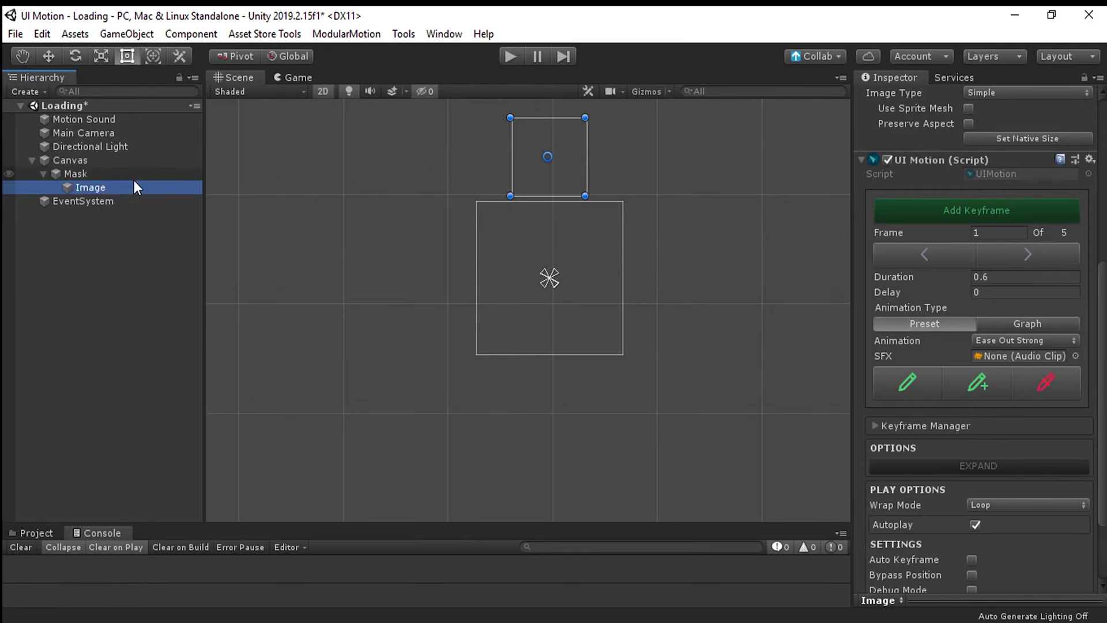
scroll(988, 251, up, 5)
click(952, 99)
text(Arrow)
key(Return)
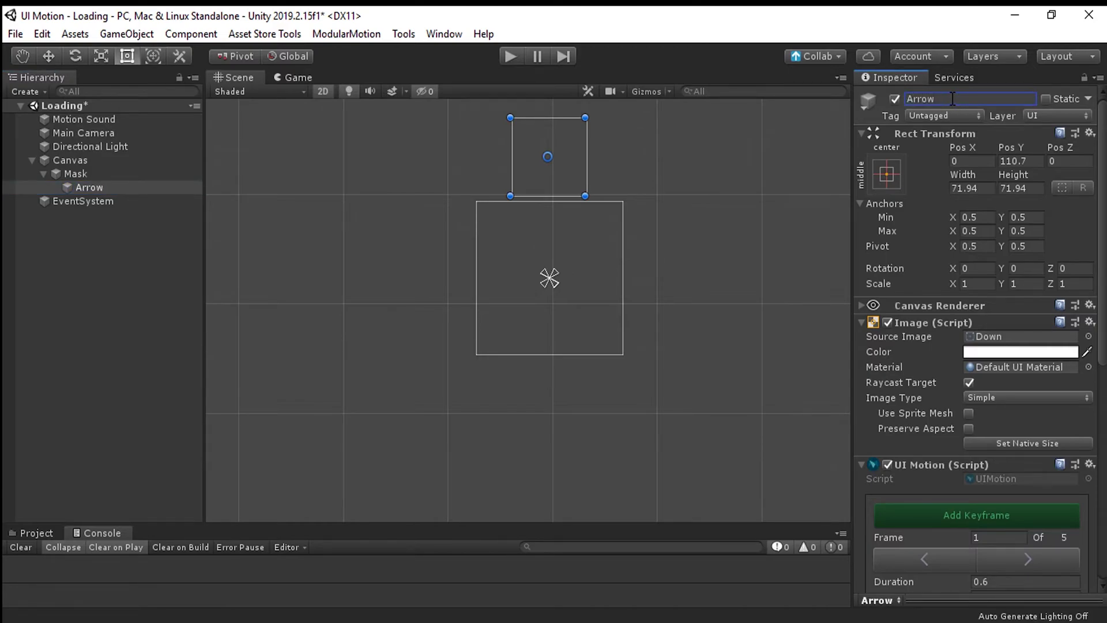
Duplicate the Arrow object and rename the copy Arrow 2.
click(94, 191)
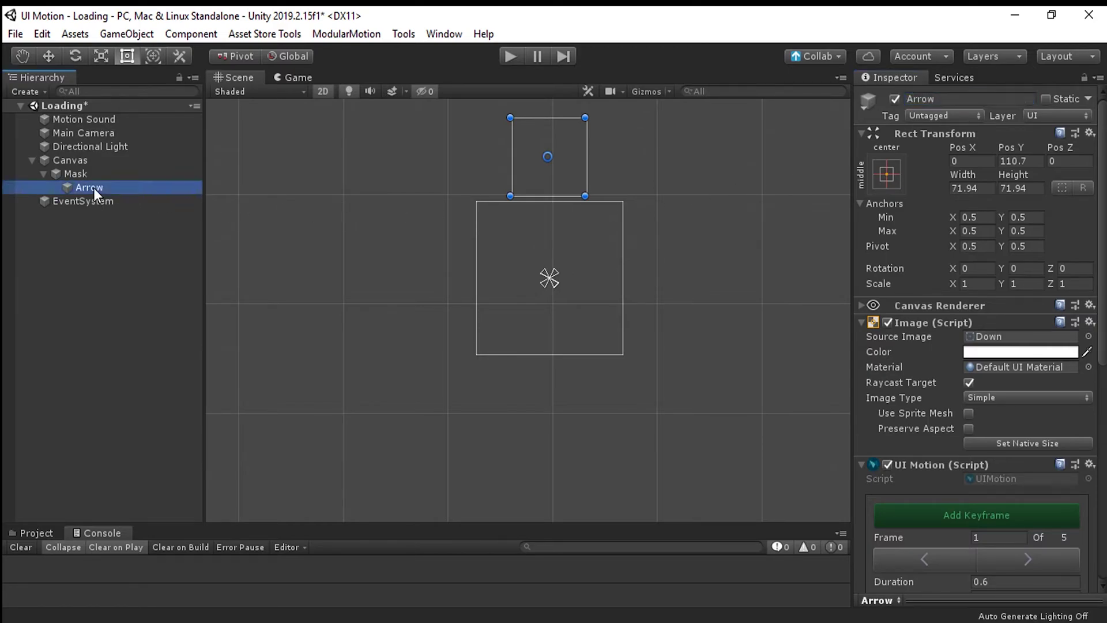
right_click(140, 187)
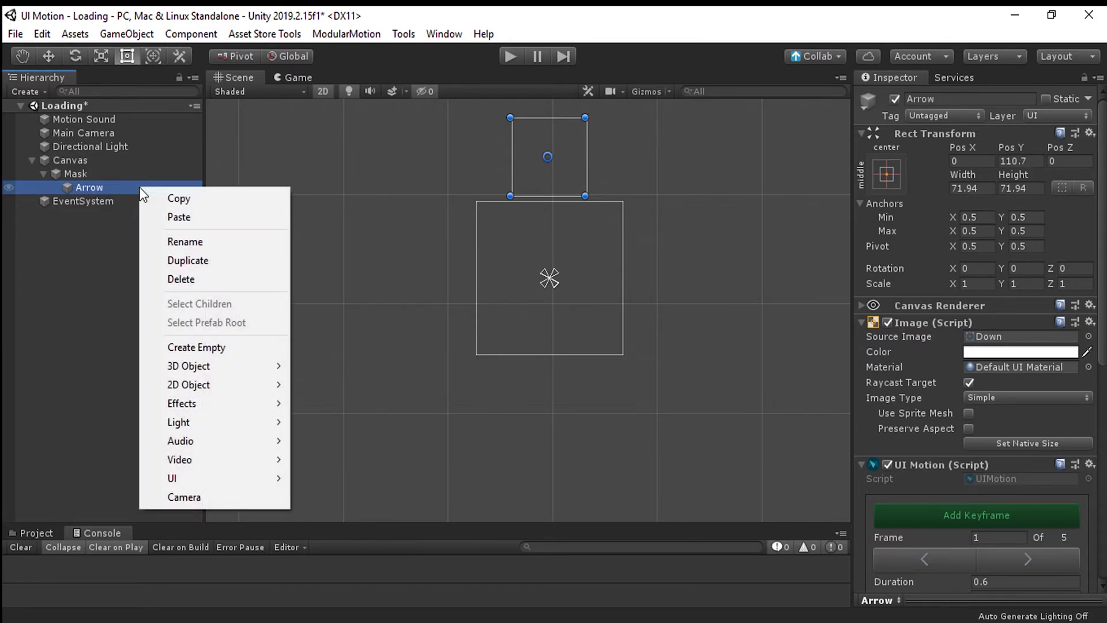
click(243, 266)
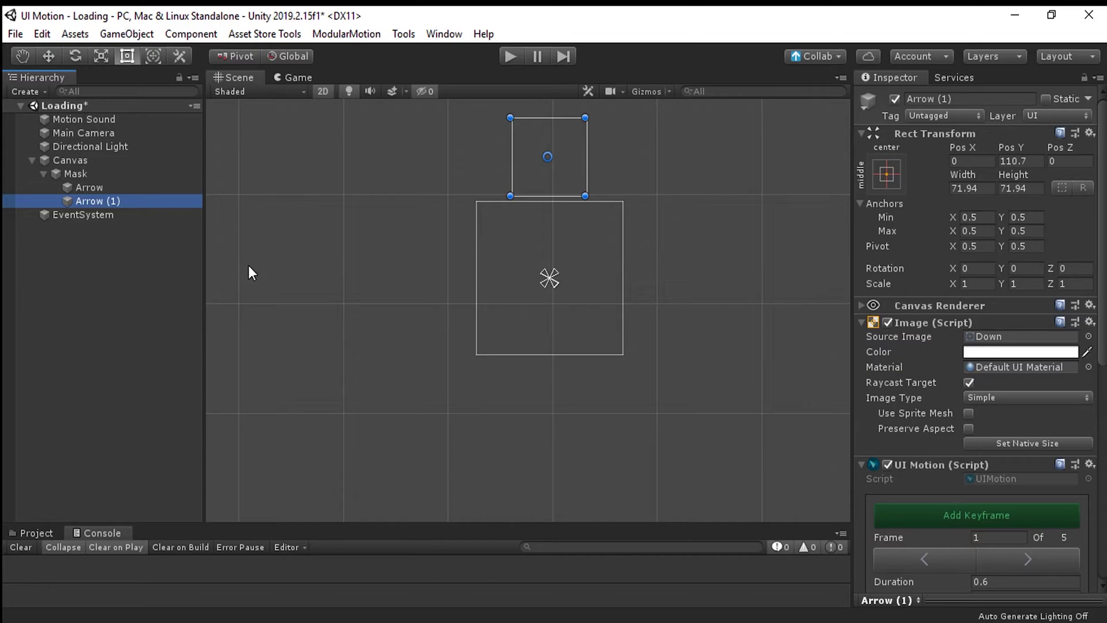
double_click(967, 101)
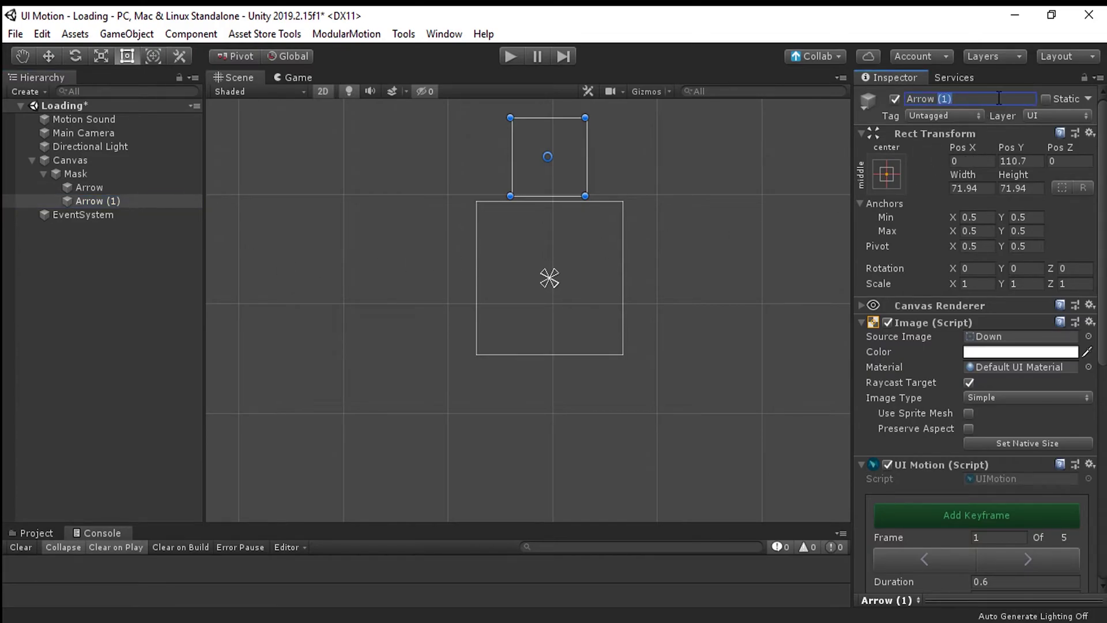
text(2)
click(943, 99)
double_click(943, 99)
Select Arrow and Arrow 2 together and bring both to keyframe 2.
click(143, 188)
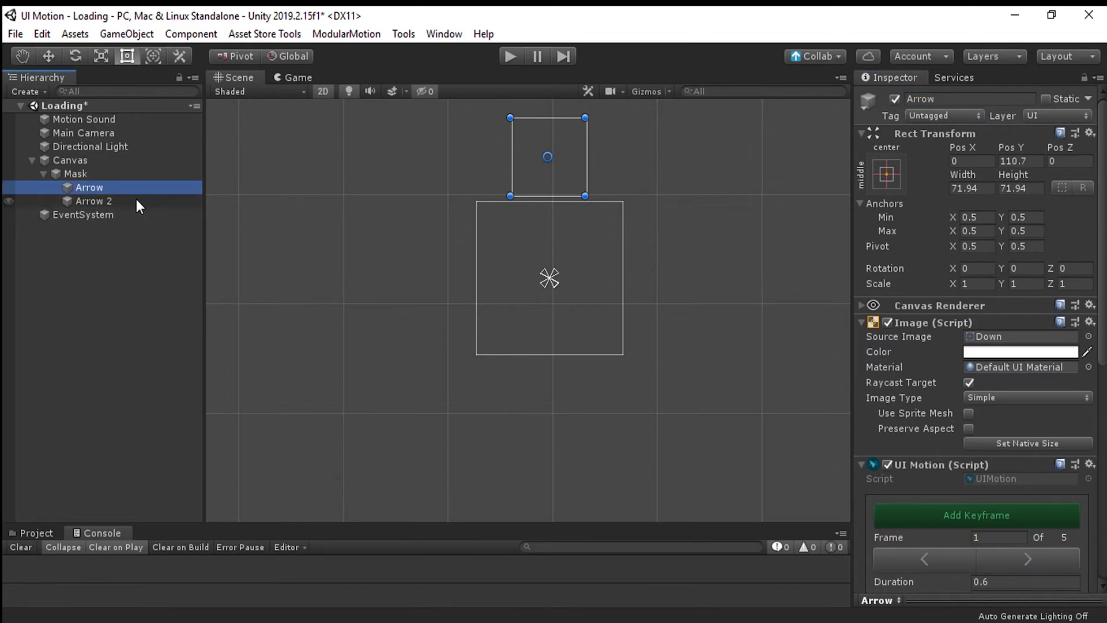
ctrl+click(135, 198)
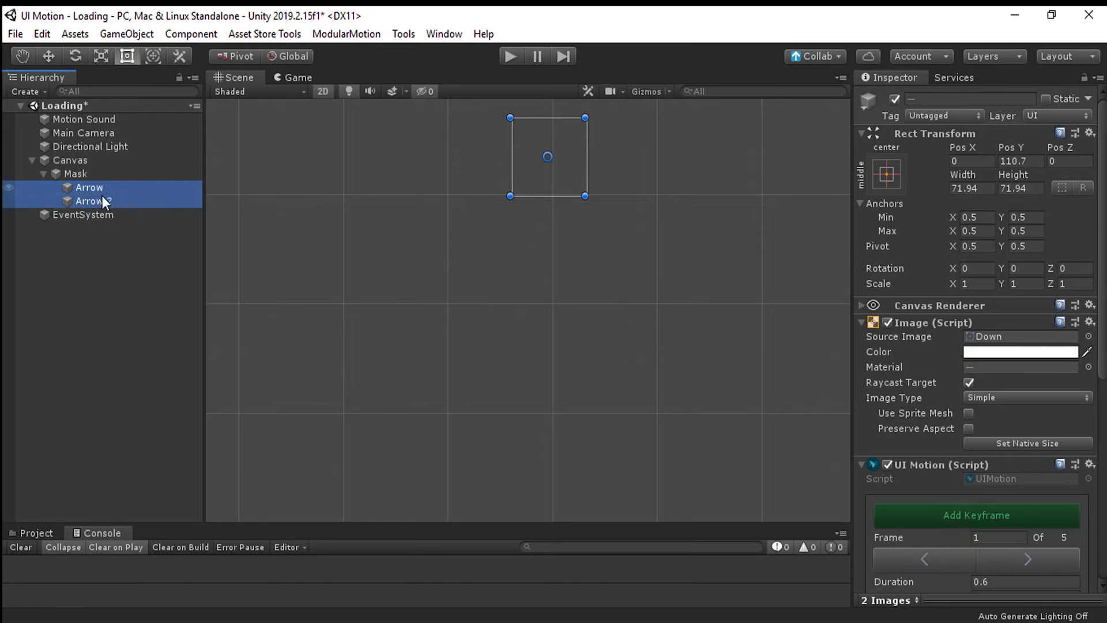
click(1025, 555)
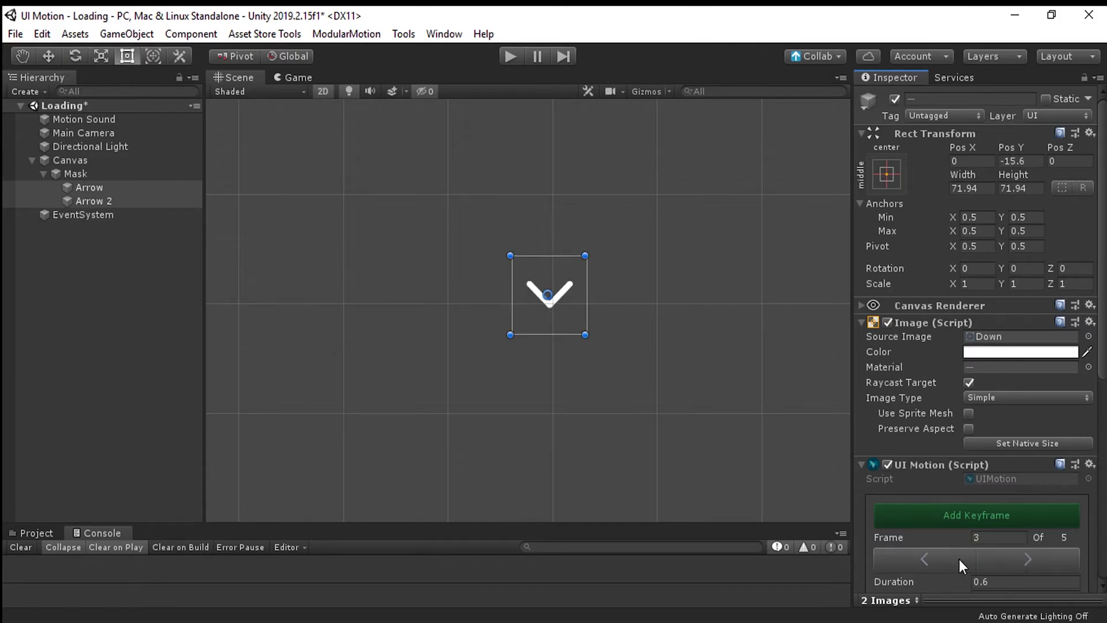
Move Arrow slightly down at keyframe 2 so it sits below Arrow 2, and save the keyframe.
click(147, 186)
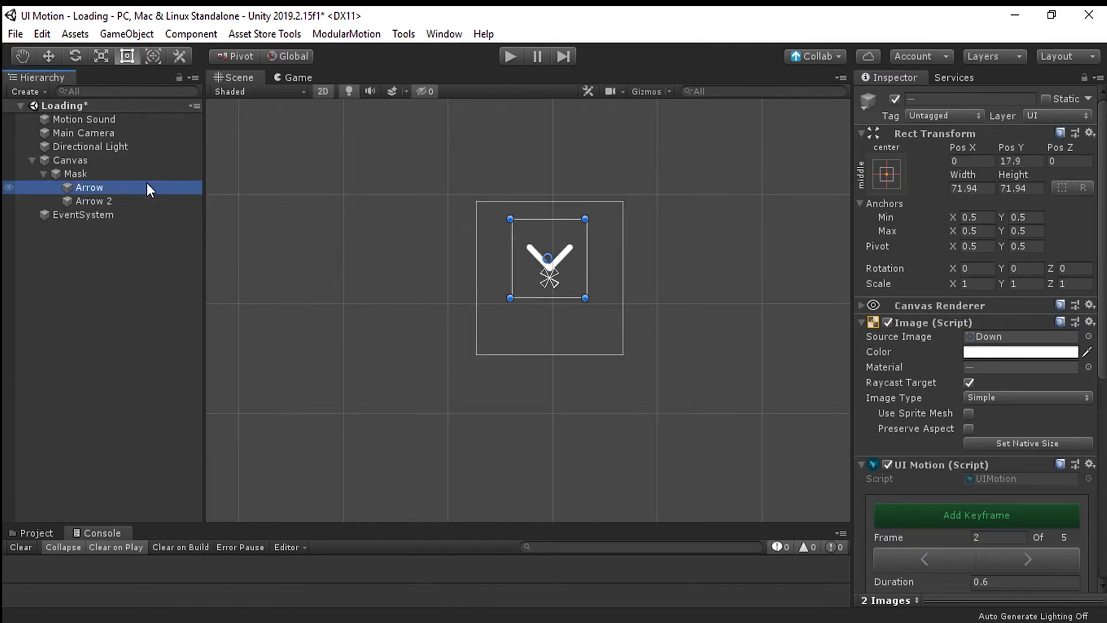
click(116, 199)
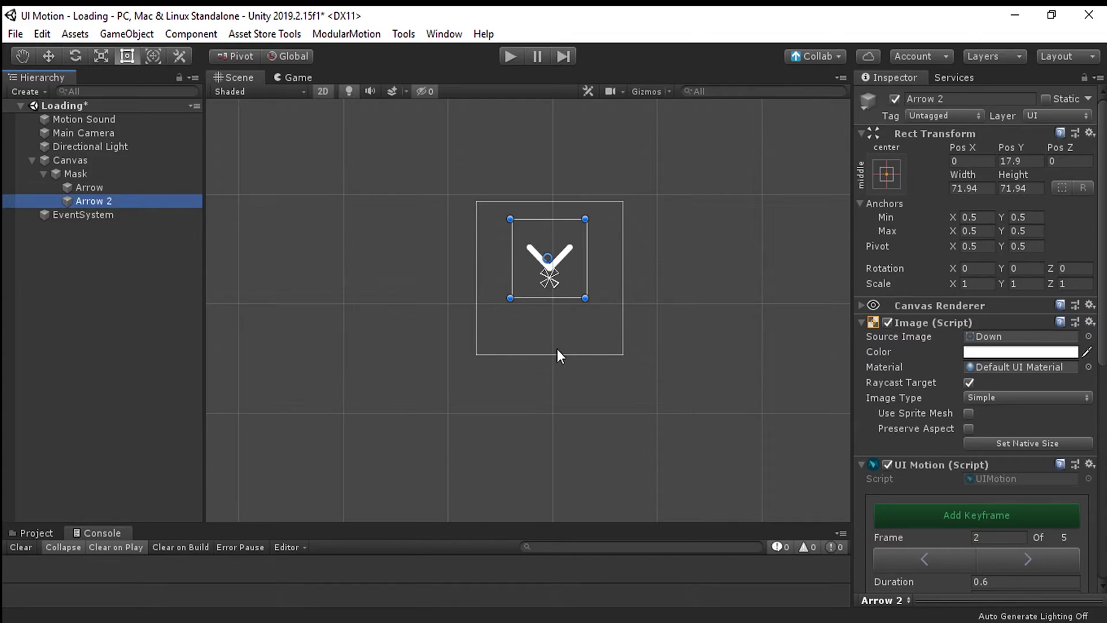
scroll(587, 279, up, 1)
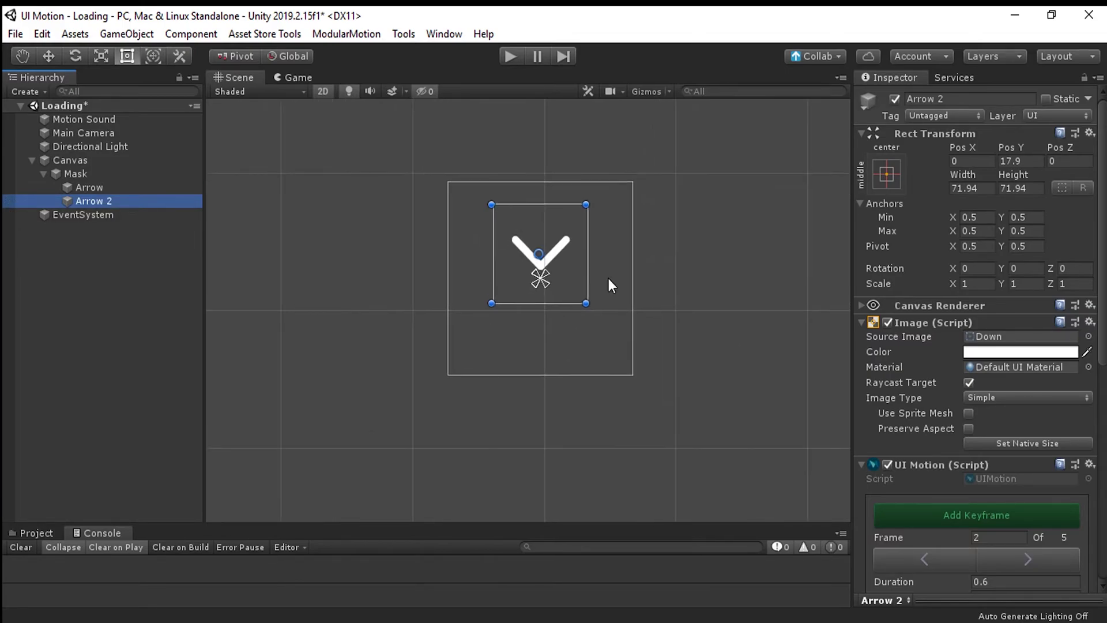
click(127, 187)
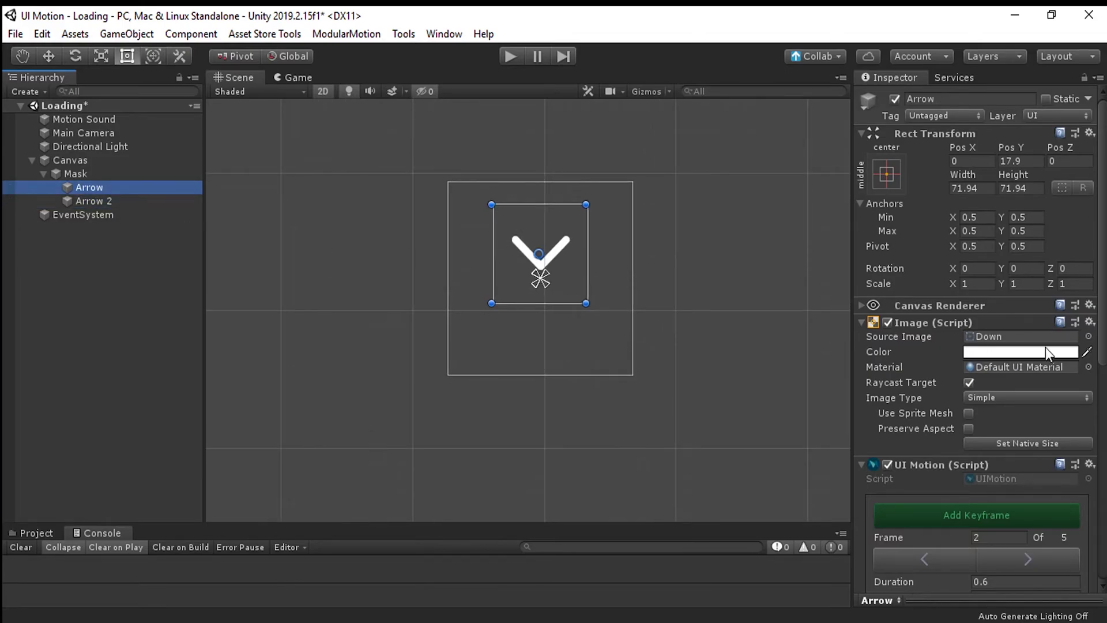
scroll(1029, 350, down, 10)
scroll(921, 391, down, 3)
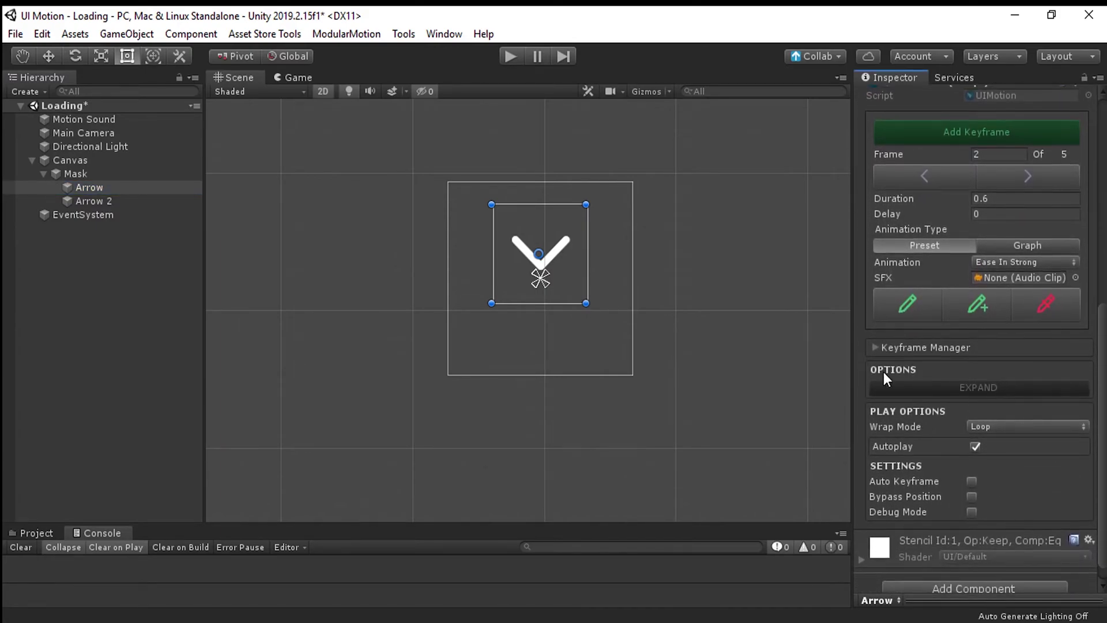
drag(558, 254, 562, 281)
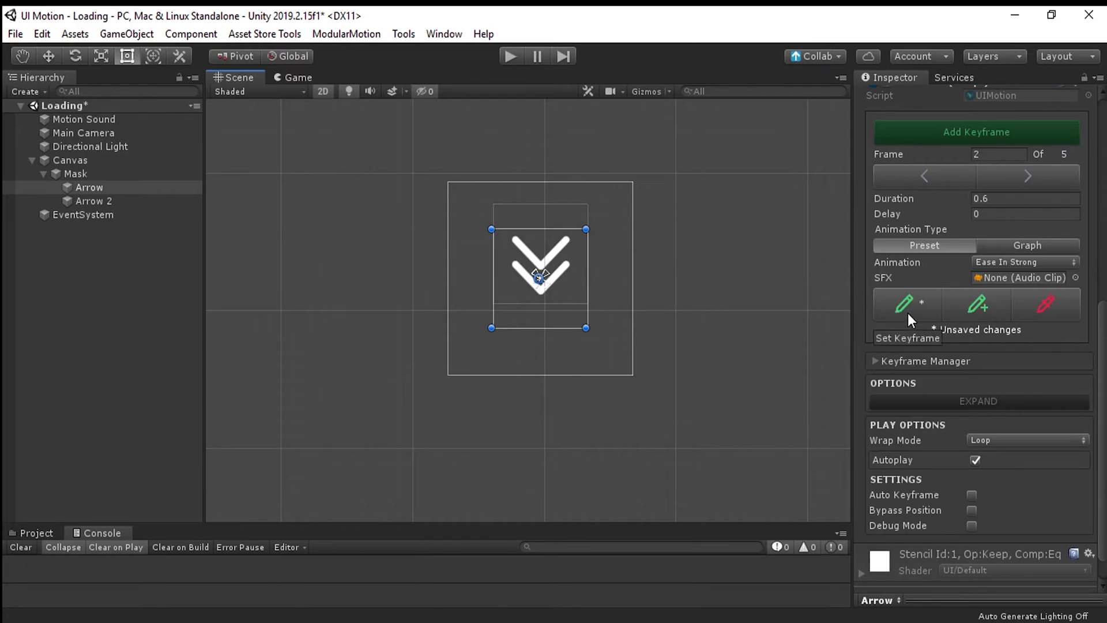
click(987, 307)
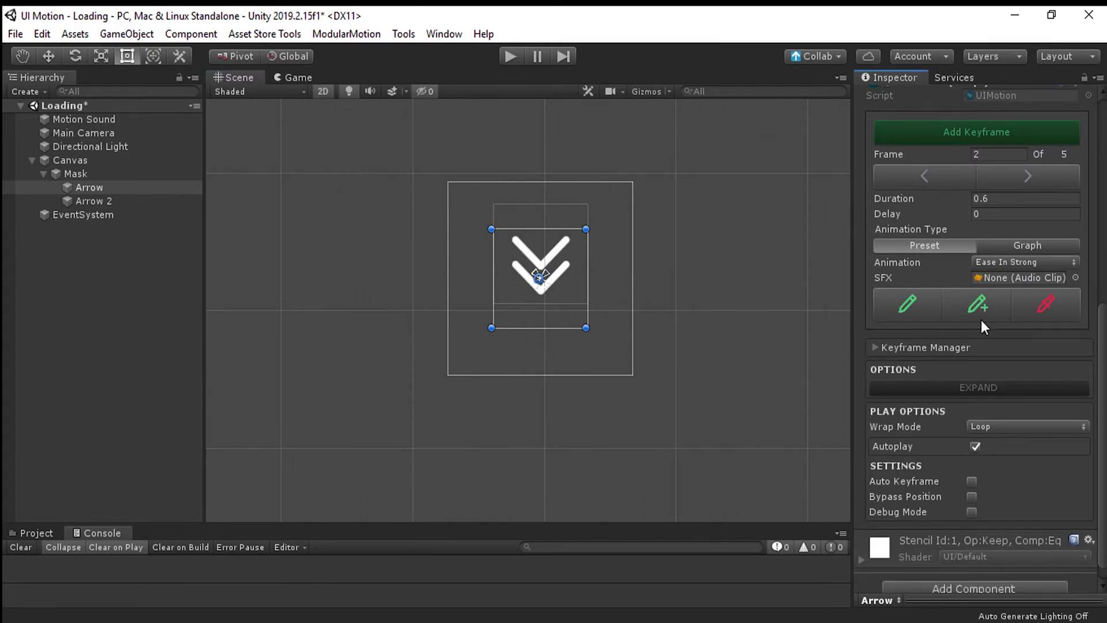
Select both arrows and review their positions through all keyframes, ending back at keyframe 1.
click(101, 192)
ctrl+click(102, 201)
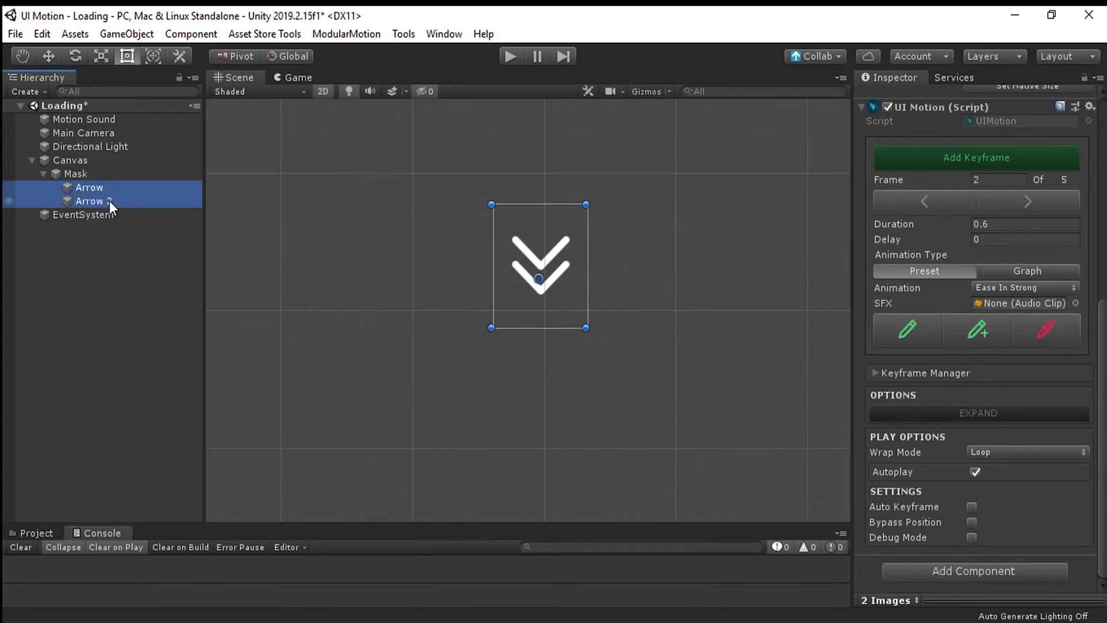
click(944, 197)
click(1047, 206)
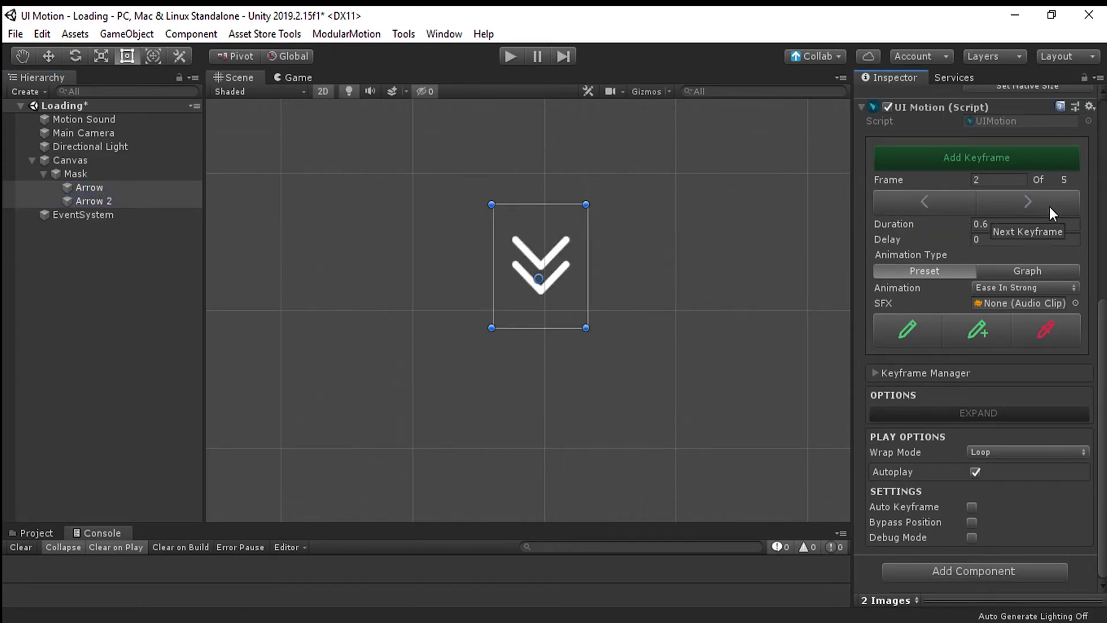
click(1050, 206)
click(1050, 206)
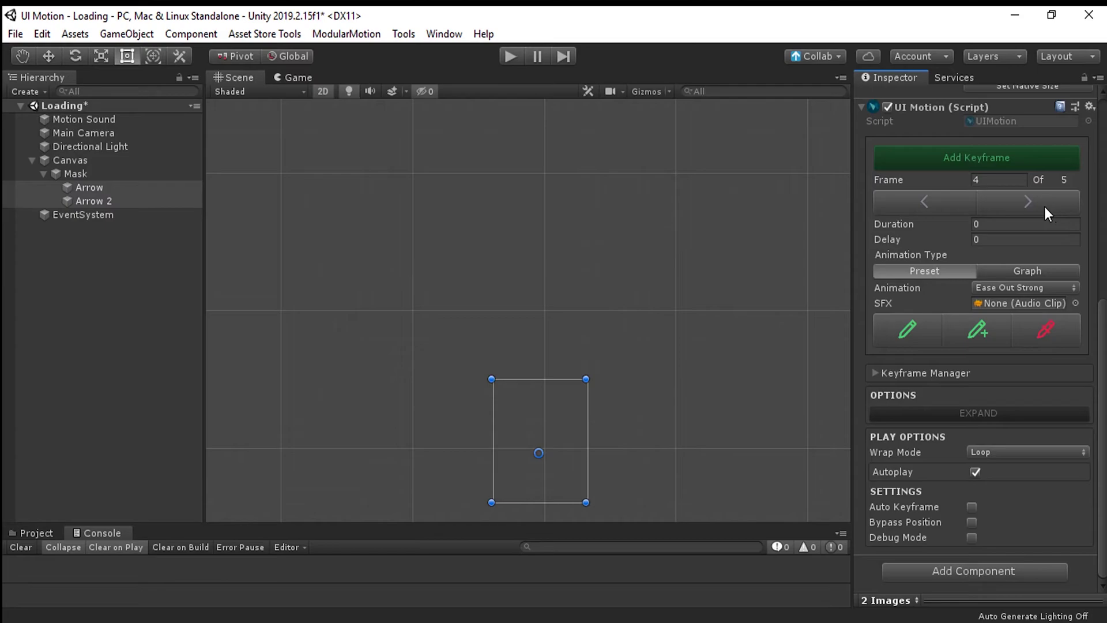
click(1039, 203)
click(957, 201)
click(957, 201)
click(955, 201)
click(955, 201)
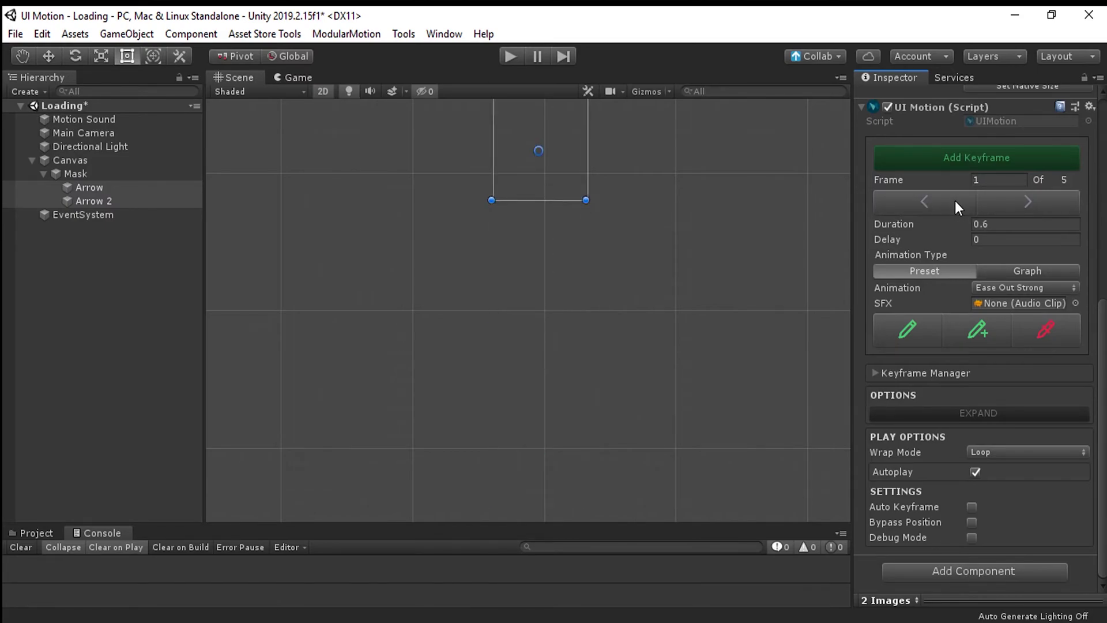
Run the scene in Play mode to preview the two-arrow animation.
click(115, 173)
click(115, 160)
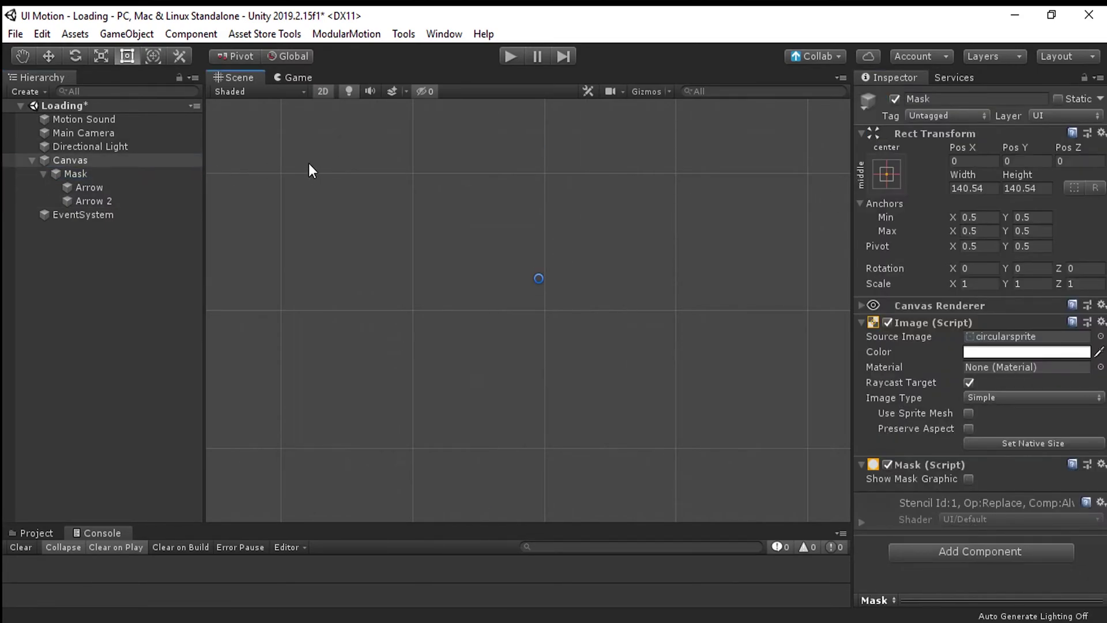
click(505, 53)
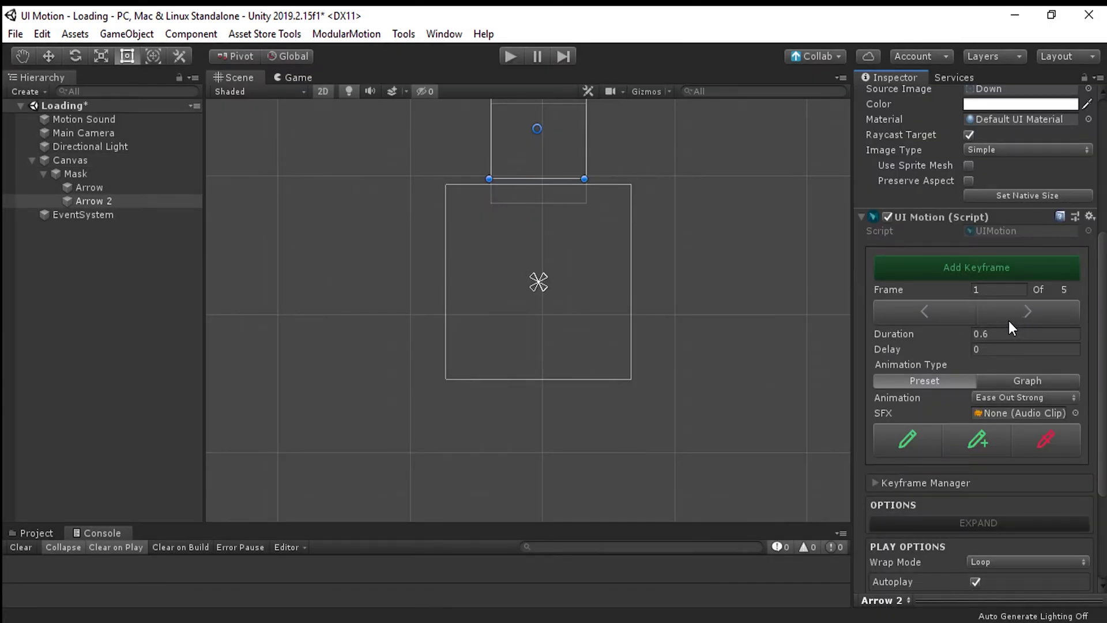
Set the delay of Arrow 2's keyframe 1 to 0.2 and save the keyframe.
click(1004, 350)
text(0.2)
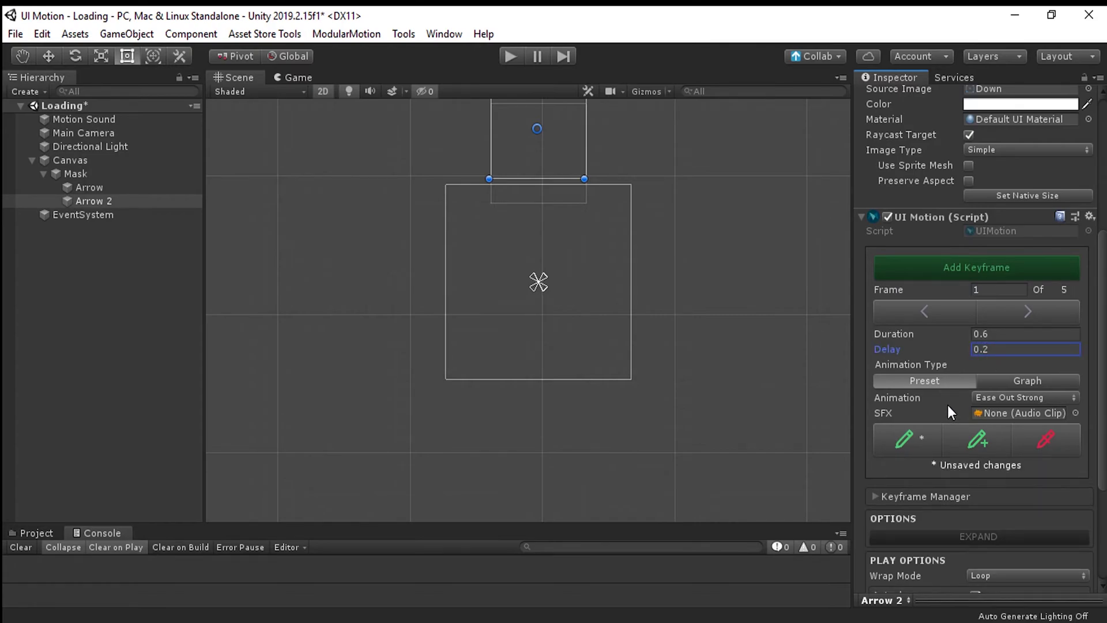
click(907, 439)
Set the duration of Arrow 2's keyframe 3 to 0.4 and go back toward the previous keyframe.
click(1004, 310)
click(1005, 310)
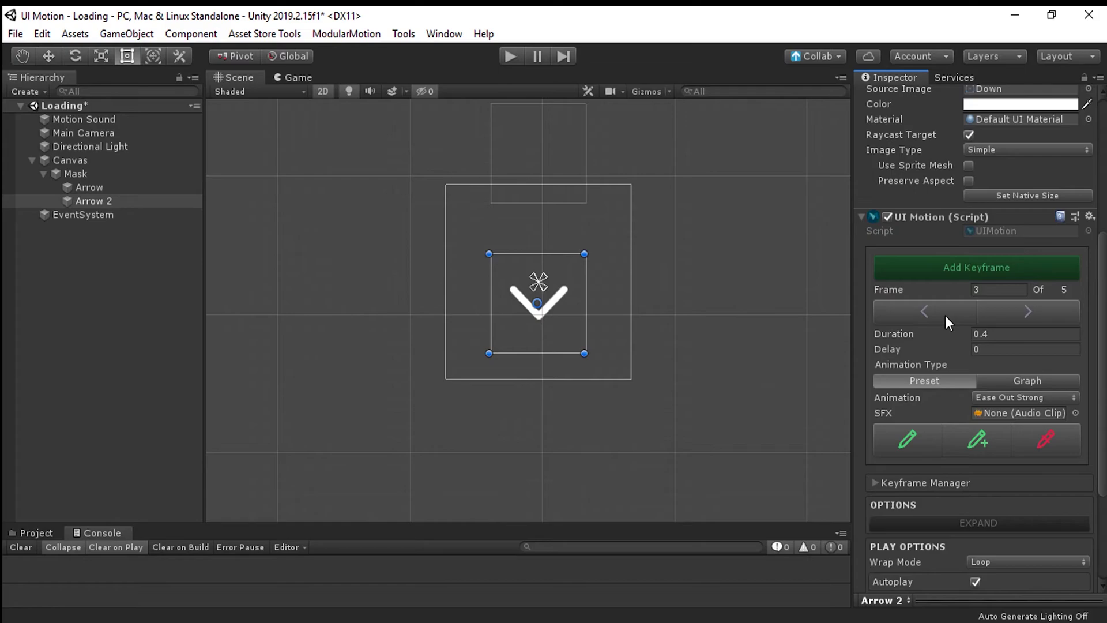
click(930, 315)
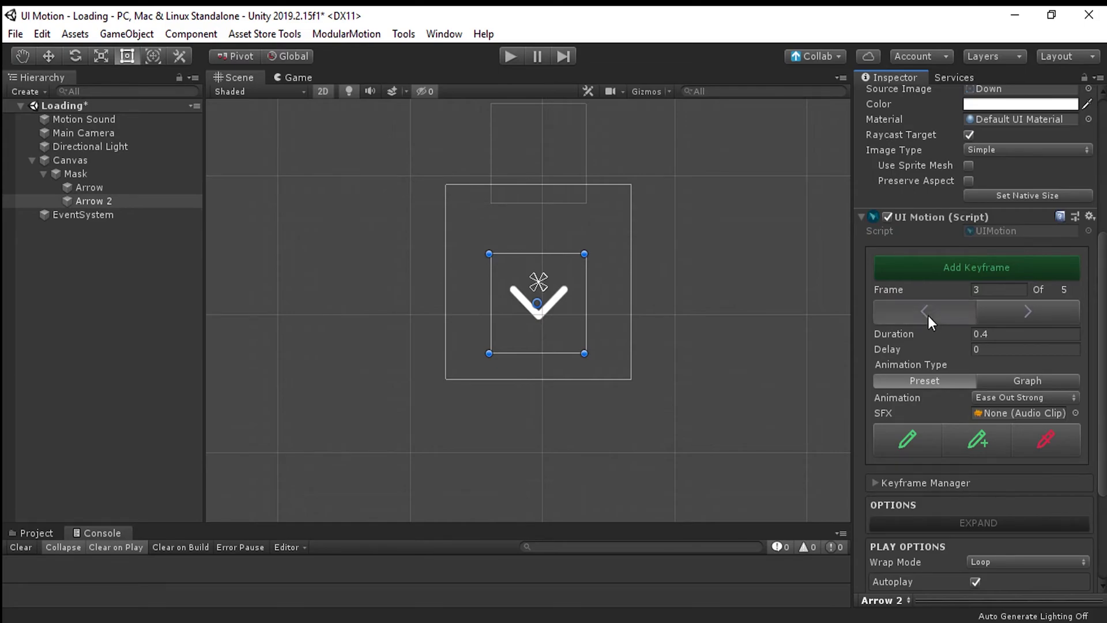
Return to Arrow 2's keyframe 1, preview the offset animation in Play mode, and clear the selection.
click(917, 315)
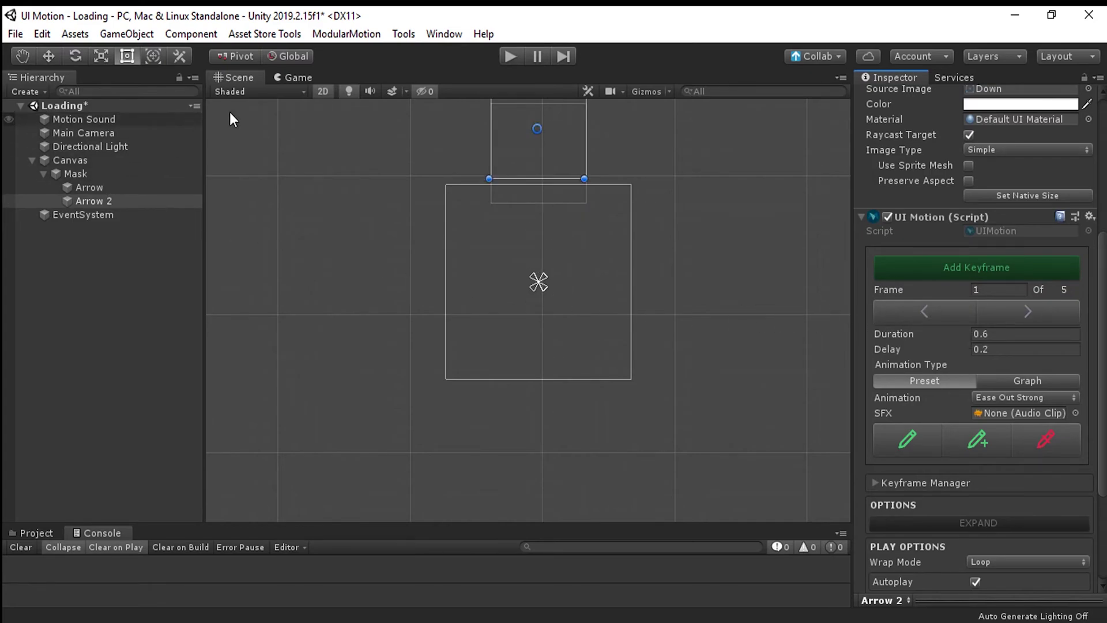
click(511, 56)
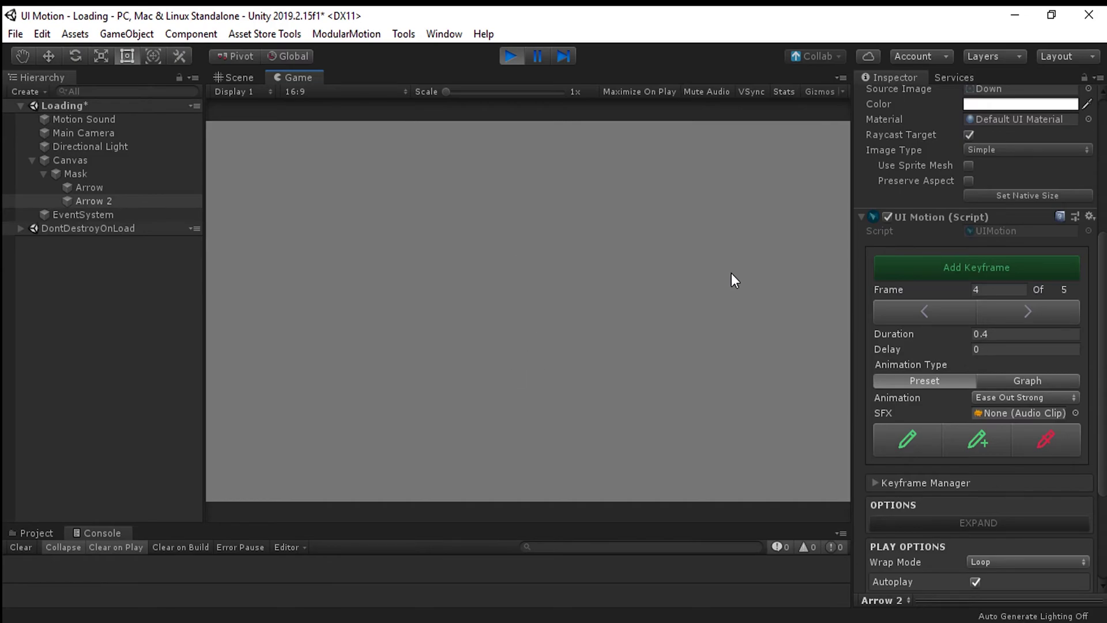
click(512, 54)
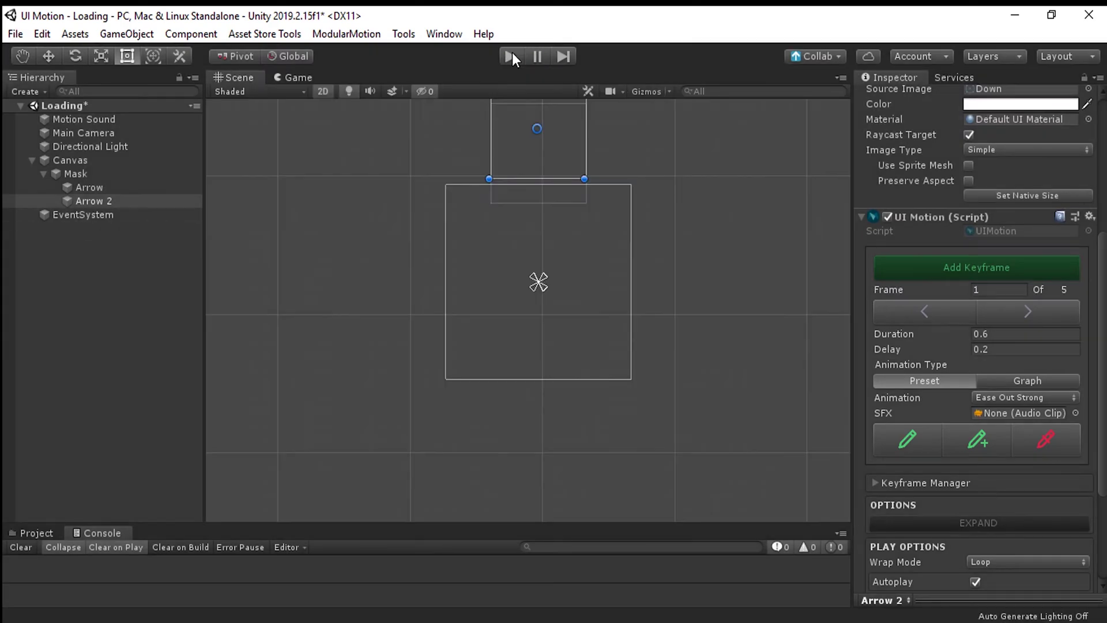
click(91, 263)
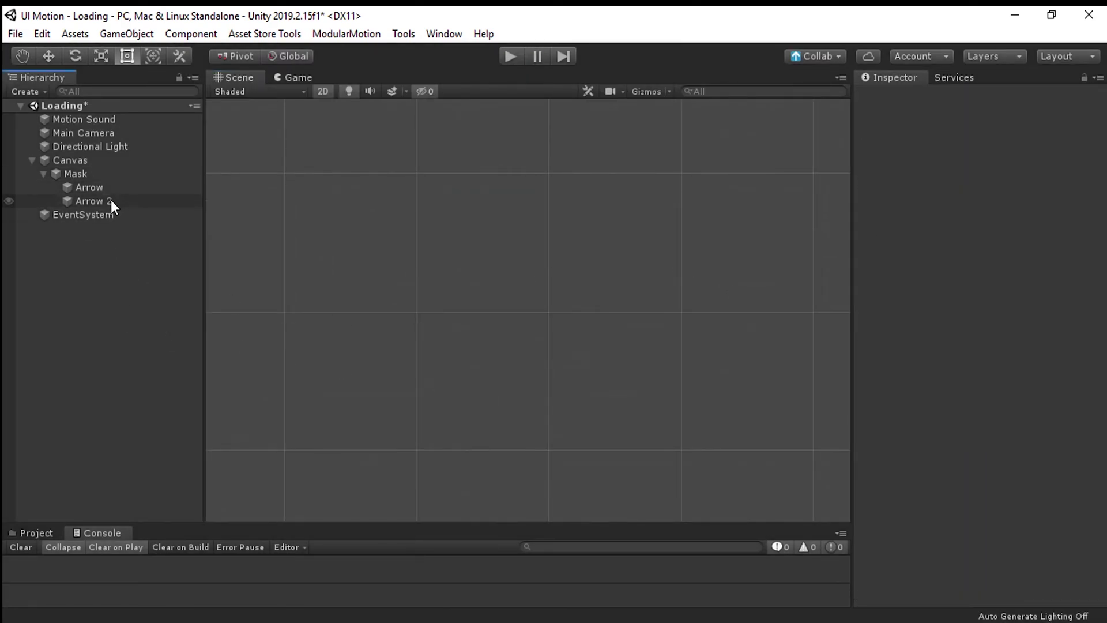
Duplicate the Arrow object under Mask and rename the copy as Text.
click(89, 187)
right_click(102, 187)
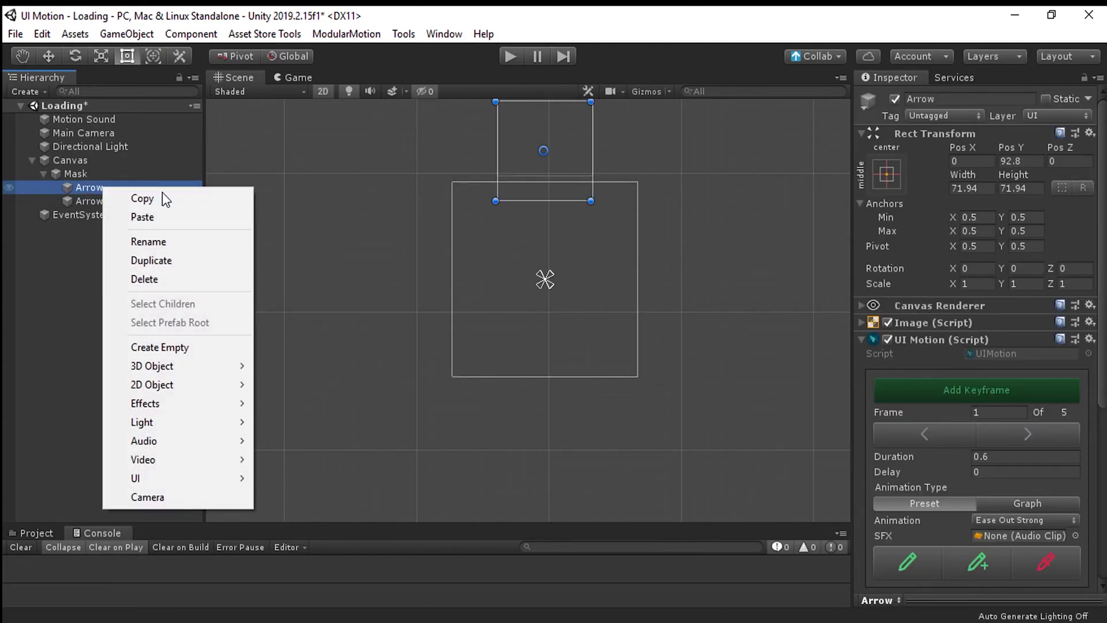
click(222, 261)
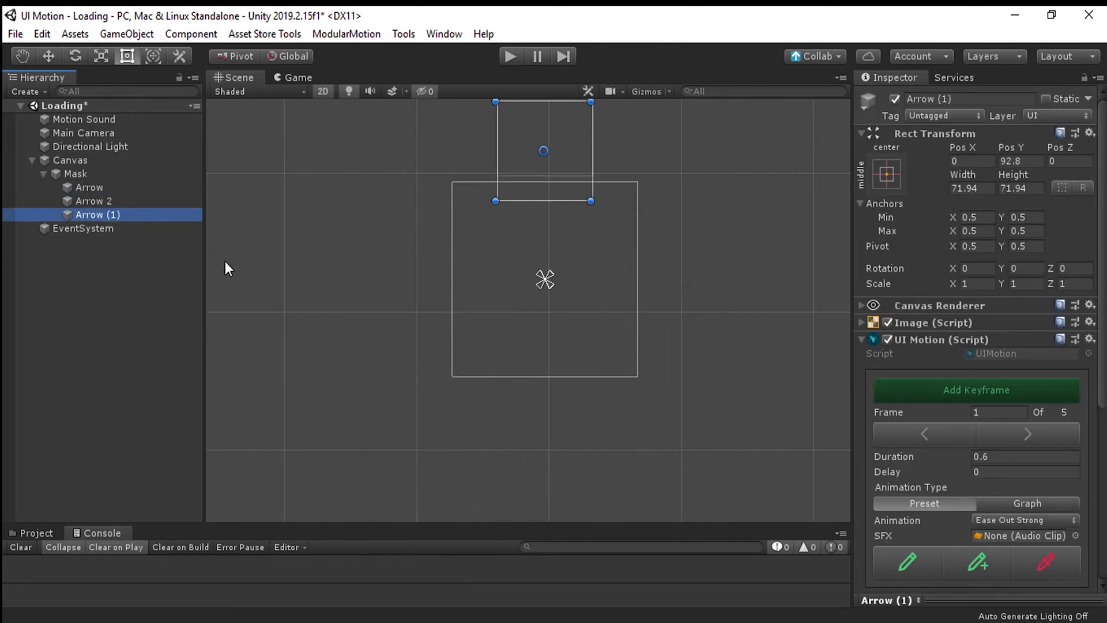
click(957, 102)
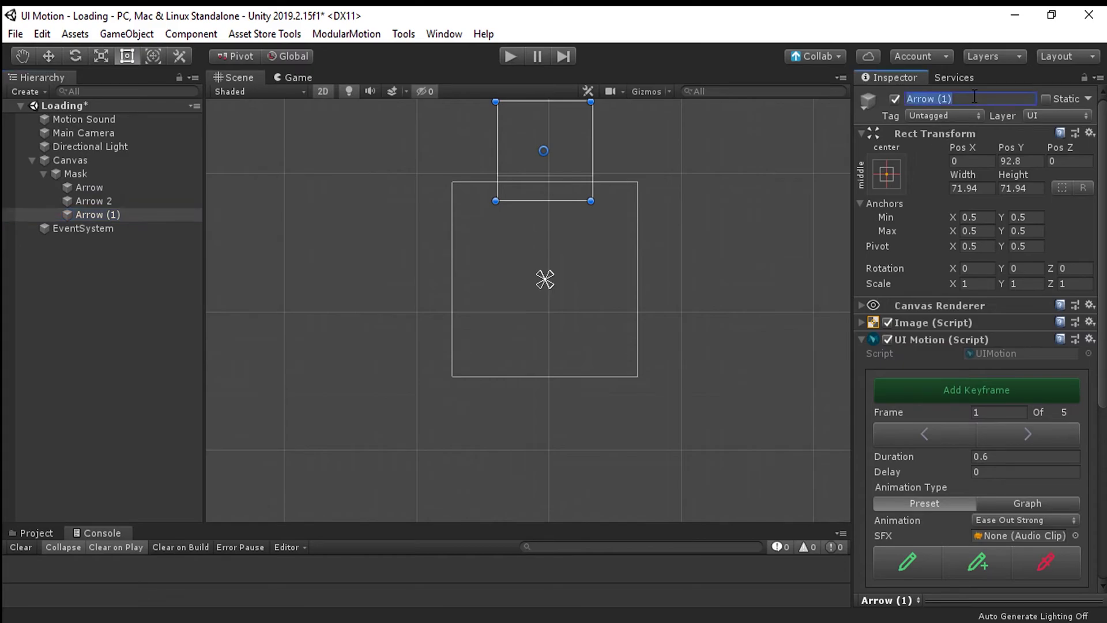
text(Text)
key(Return)
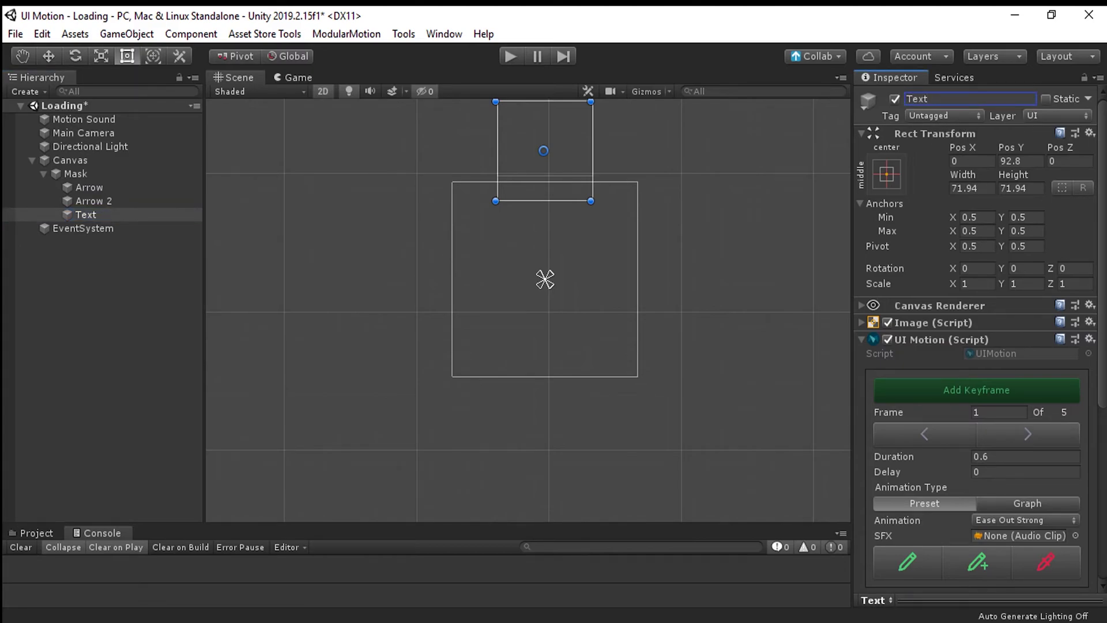
Replace the Image component on the Text object with a TextMeshPro - Text (UI) component.
scroll(1090, 369, down, 6)
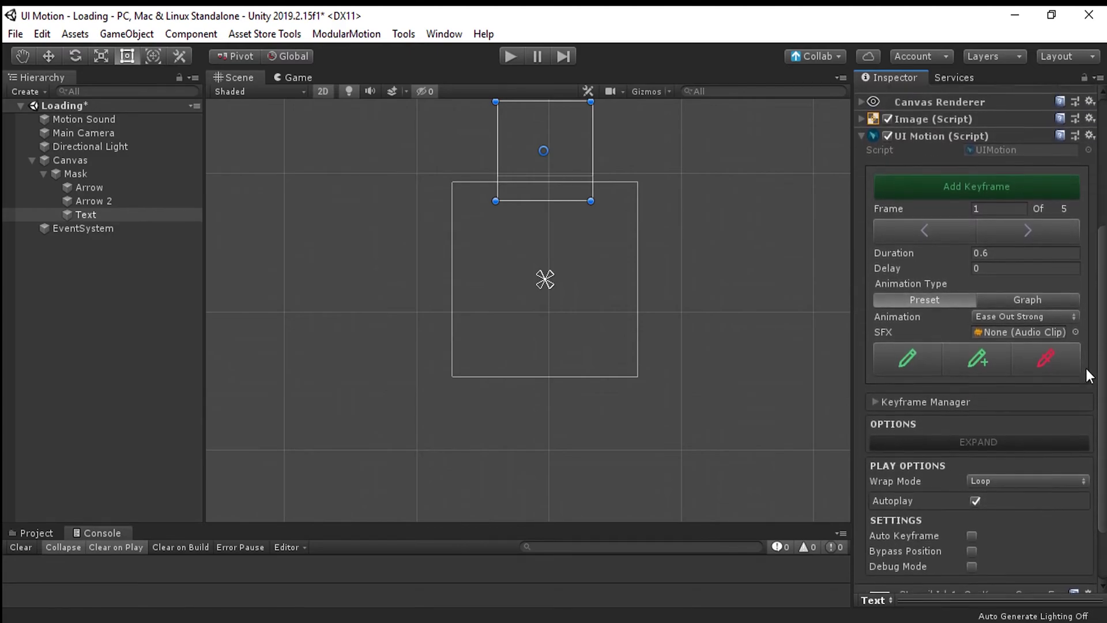
scroll(937, 233, up, 3)
click(862, 219)
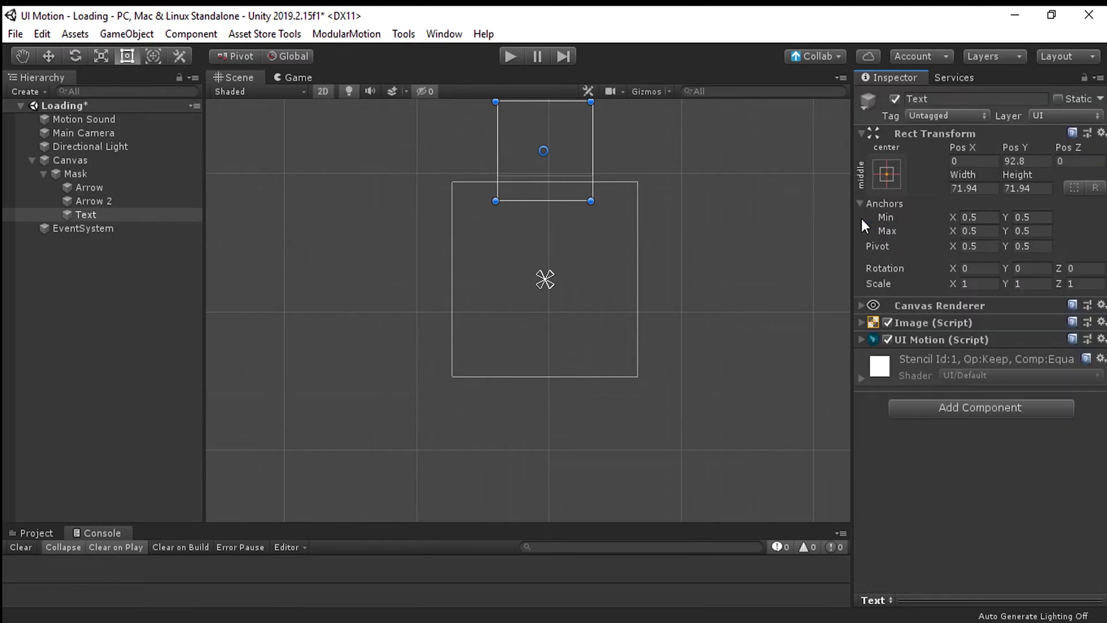
right_click(963, 323)
click(1014, 360)
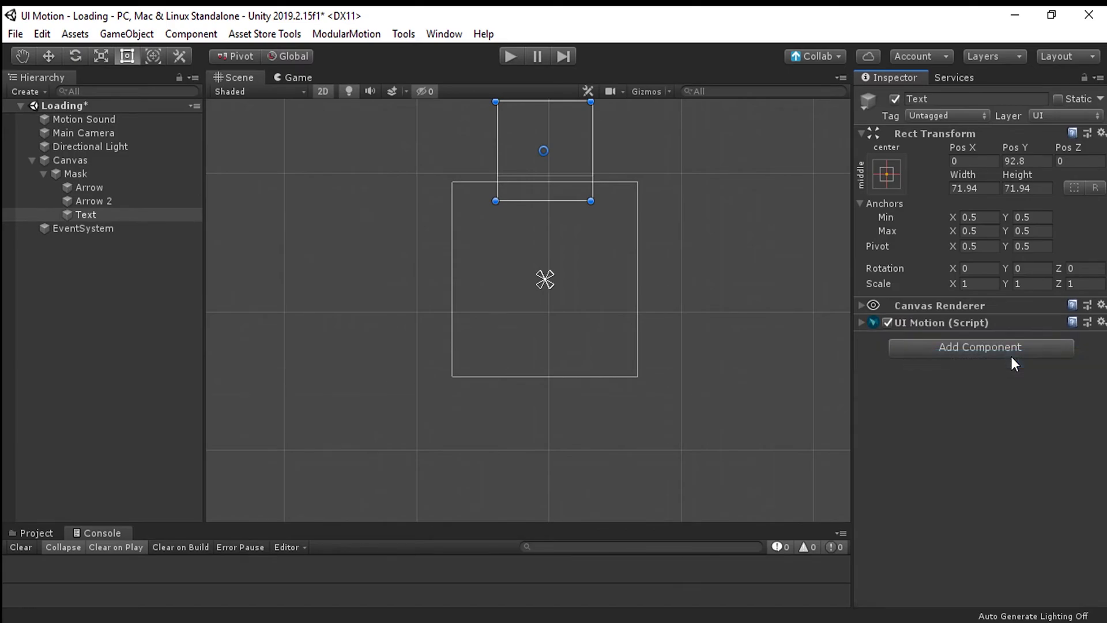
click(993, 346)
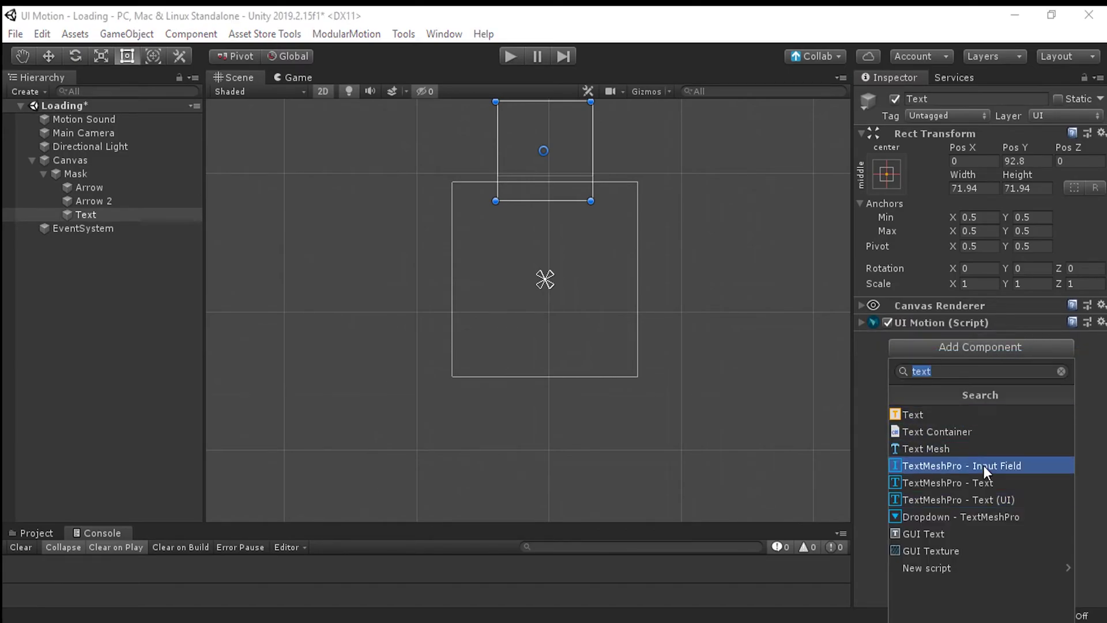
click(1044, 499)
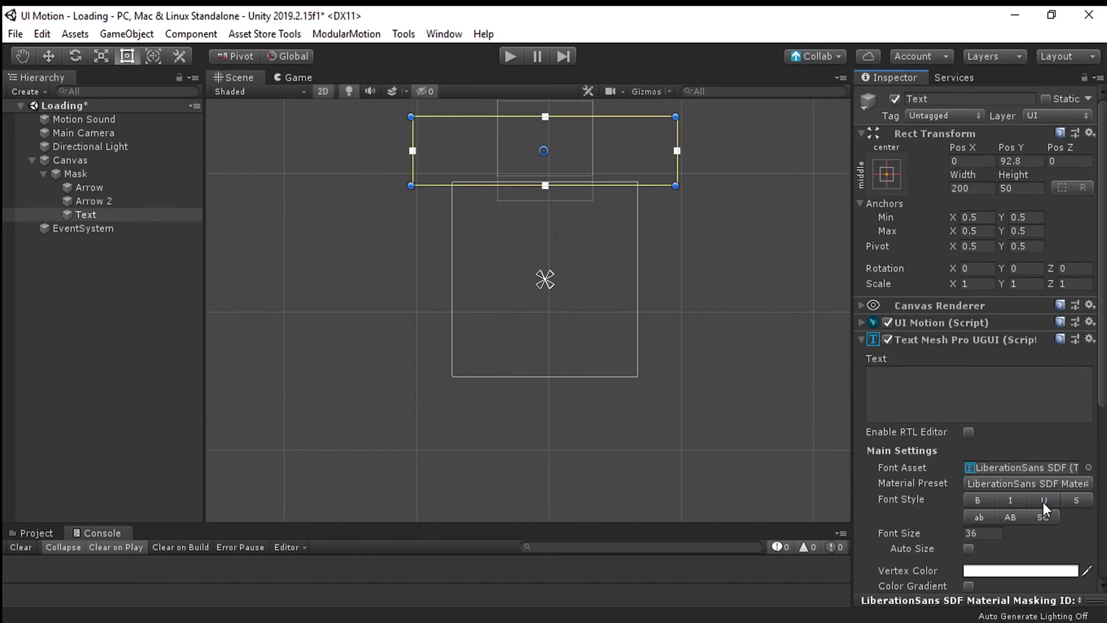
Apply the Text object's new 200 by 50 size to all of its UI Motion keyframes.
click(974, 188)
click(1018, 189)
click(862, 323)
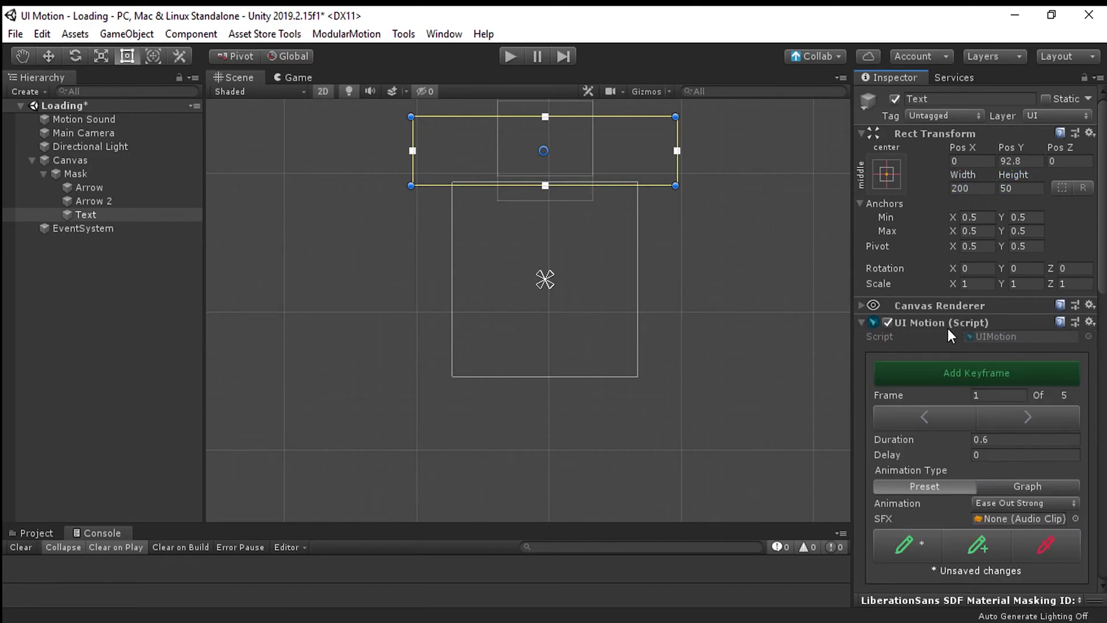
click(989, 548)
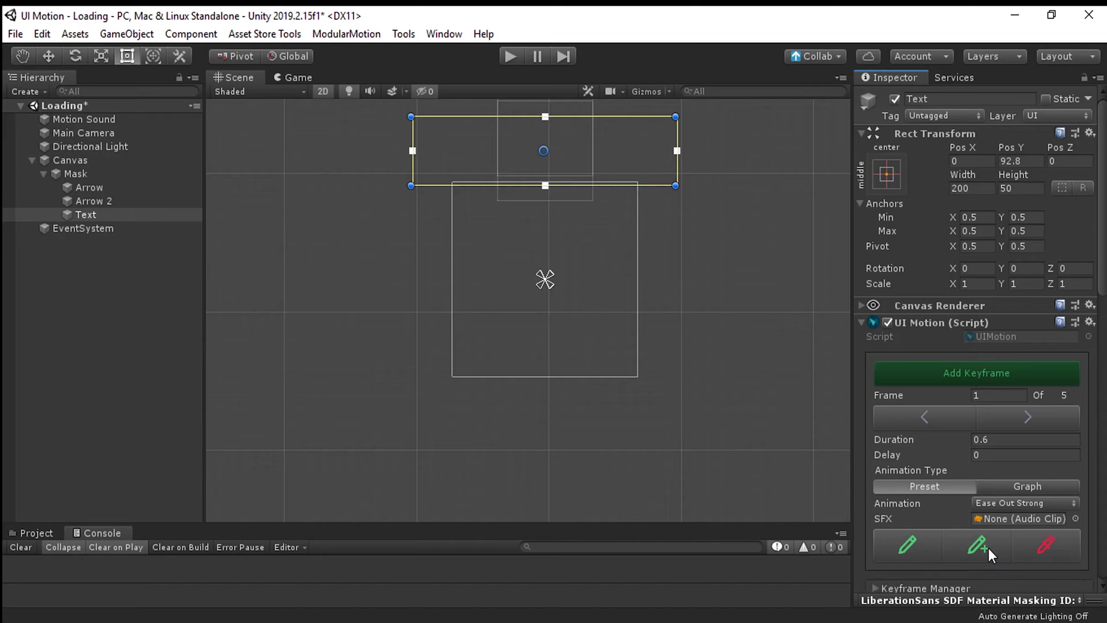
Go to the Text object's keyframe 2 and set the vertex color to white (FFFFFF) with alpha 100.
drag(1102, 288, 1101, 517)
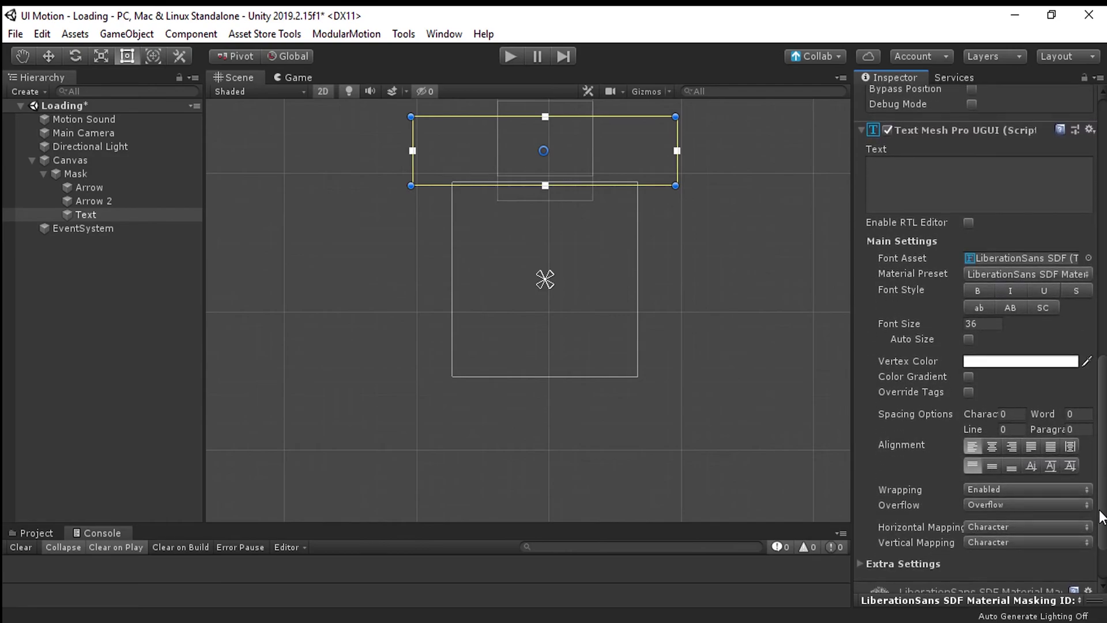
drag(1103, 415, 1102, 237)
click(1034, 239)
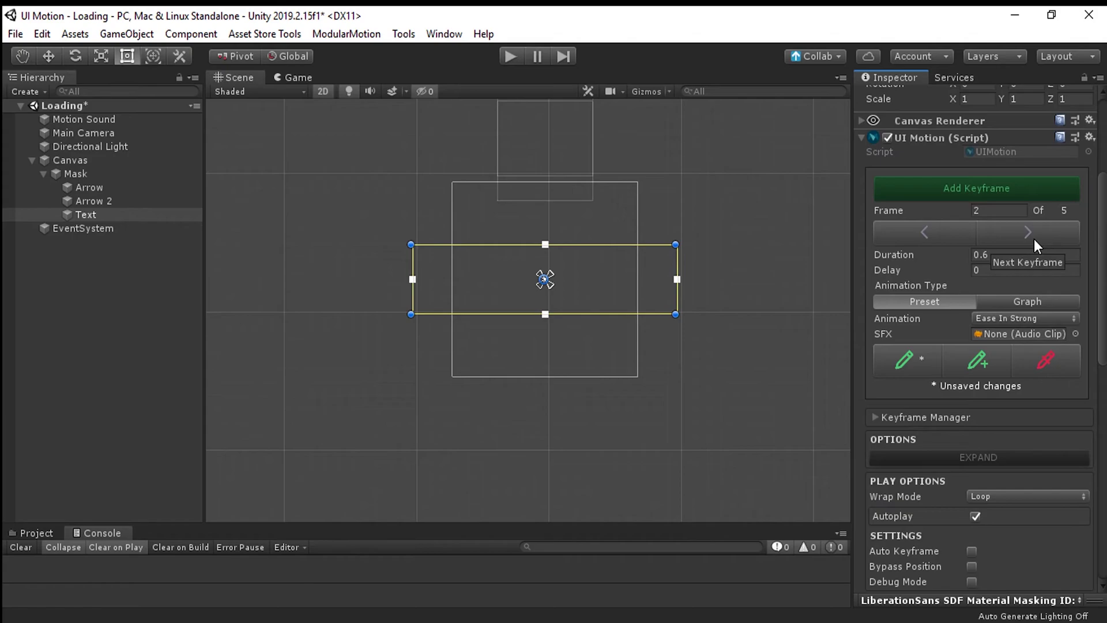
drag(1103, 264, 1089, 437)
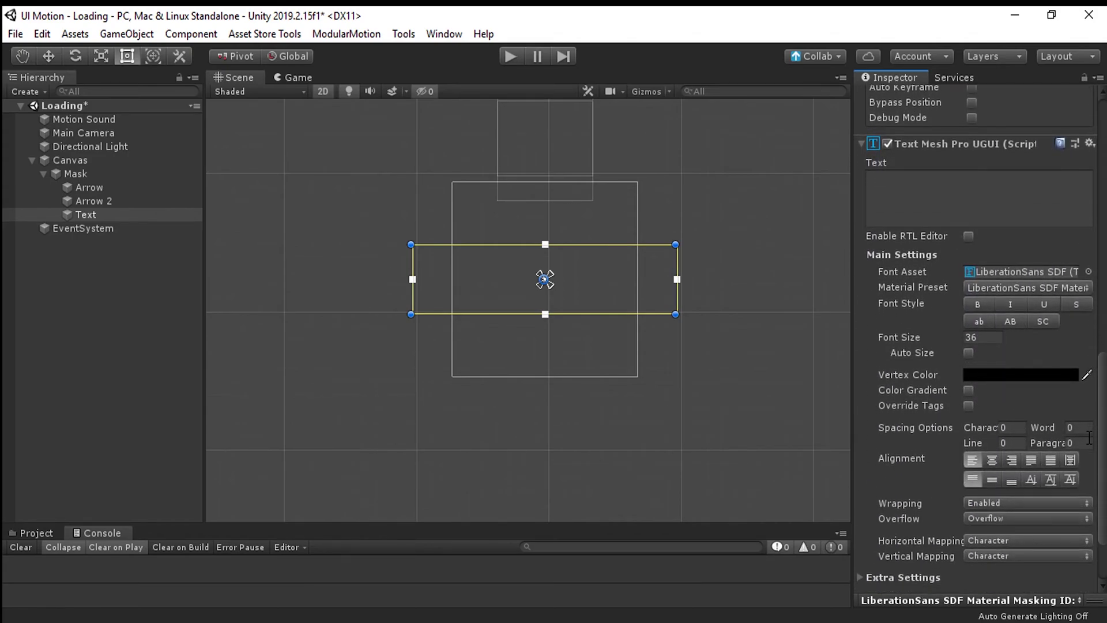
click(1033, 375)
click(720, 263)
drag(713, 258, 682, 168)
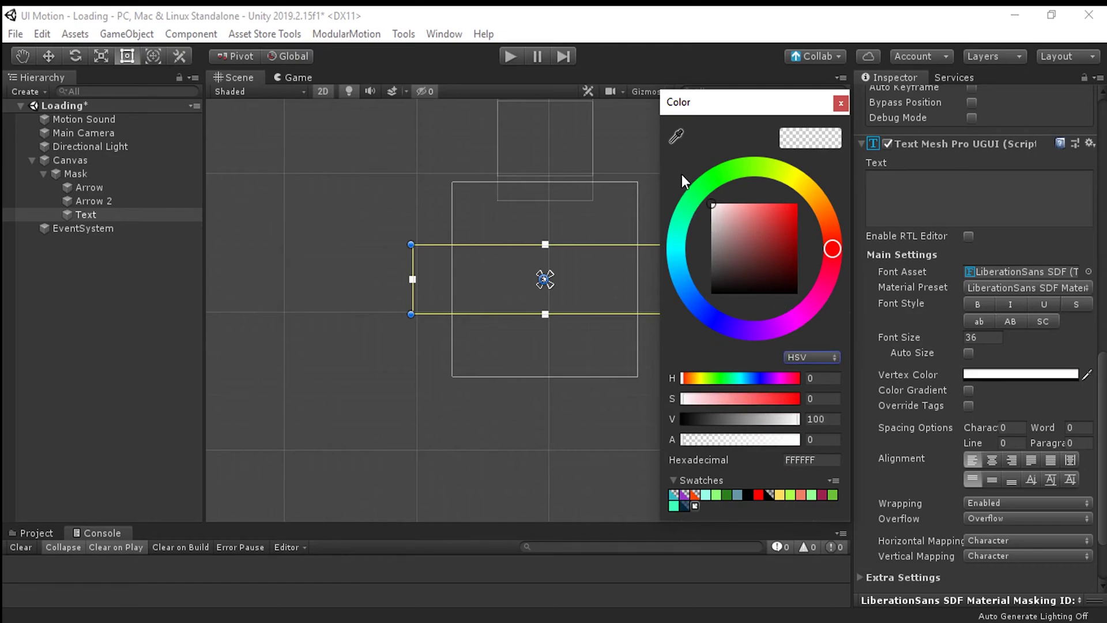
drag(738, 439, 822, 445)
scroll(876, 449, down, 1)
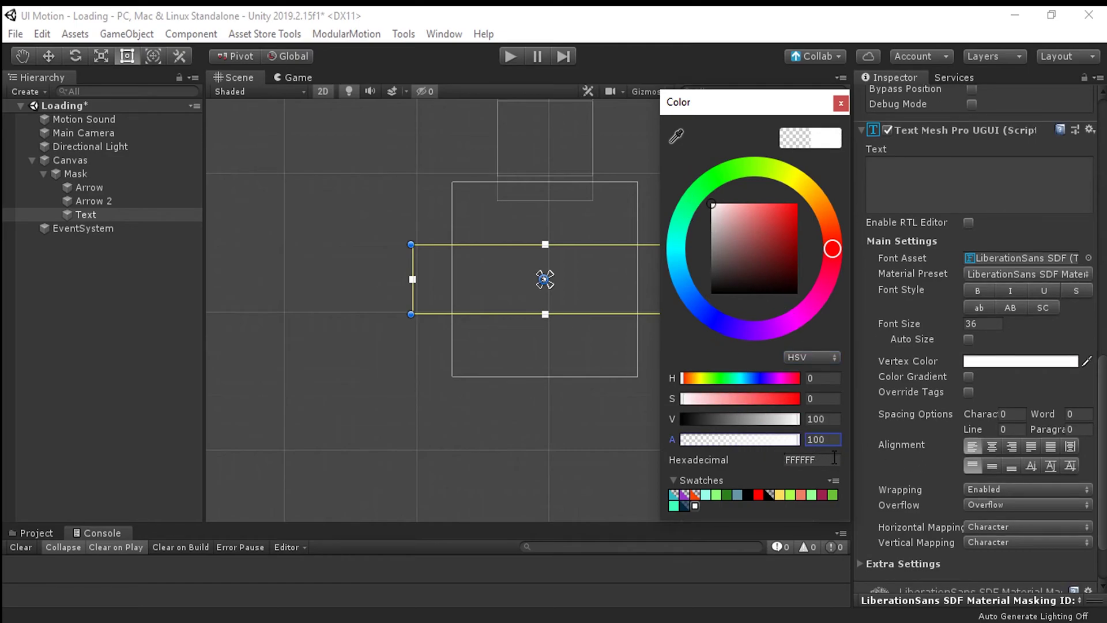
click(990, 330)
Enter LOADING as the text content and set its font size to 12.
click(985, 203)
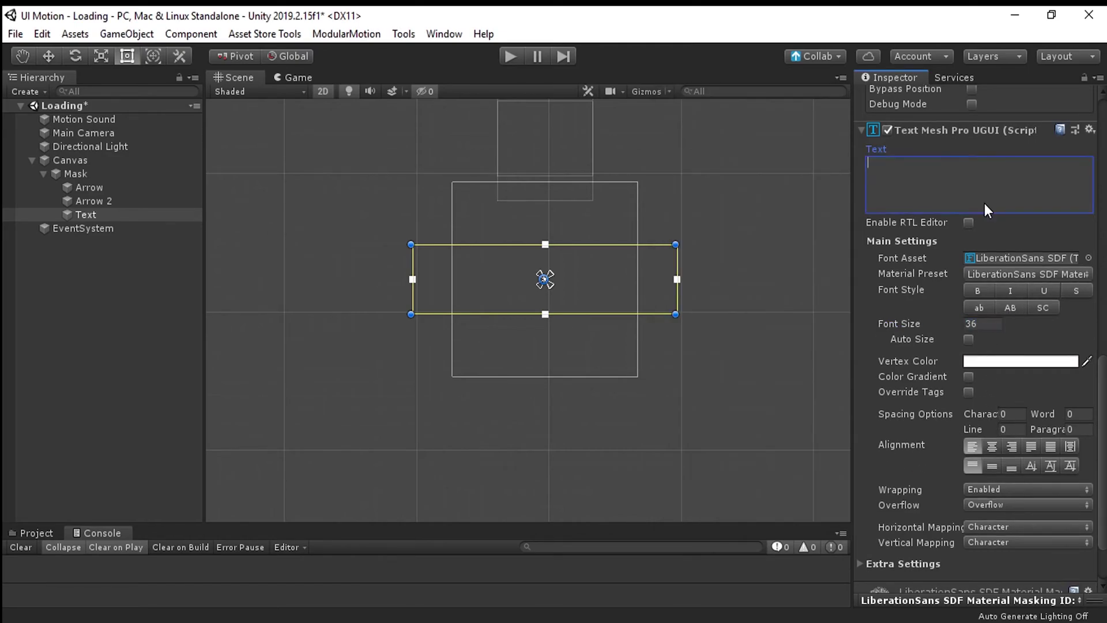
text(LOADING)
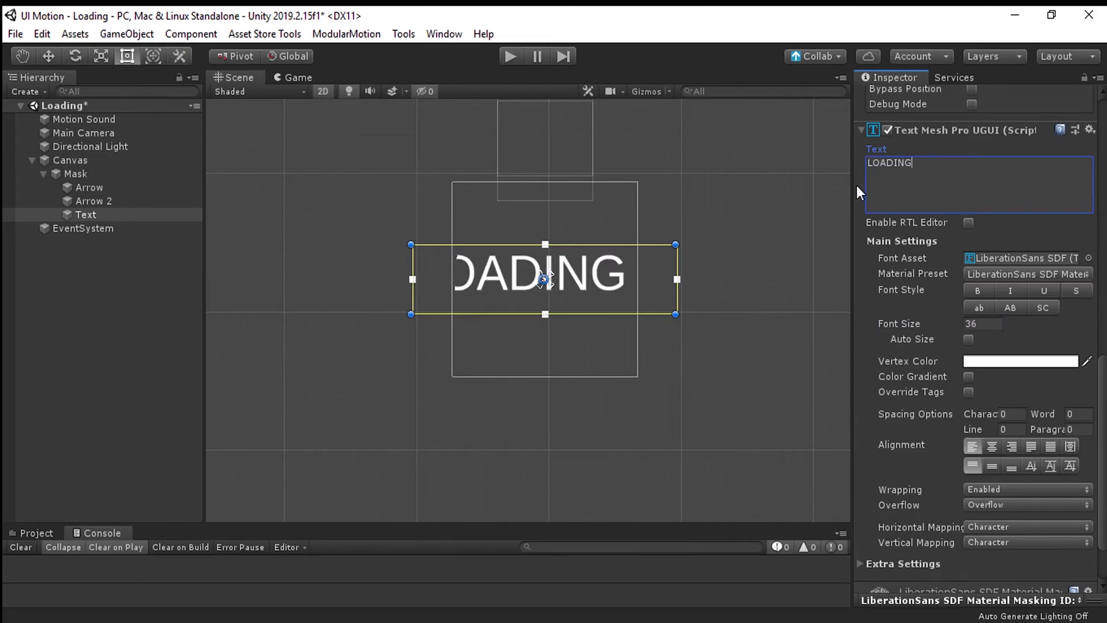
click(970, 192)
click(971, 192)
mouse_move(933, 317)
mouse_down()
mouse_move(914, 324)
mouse_move(933, 327)
mouse_up()
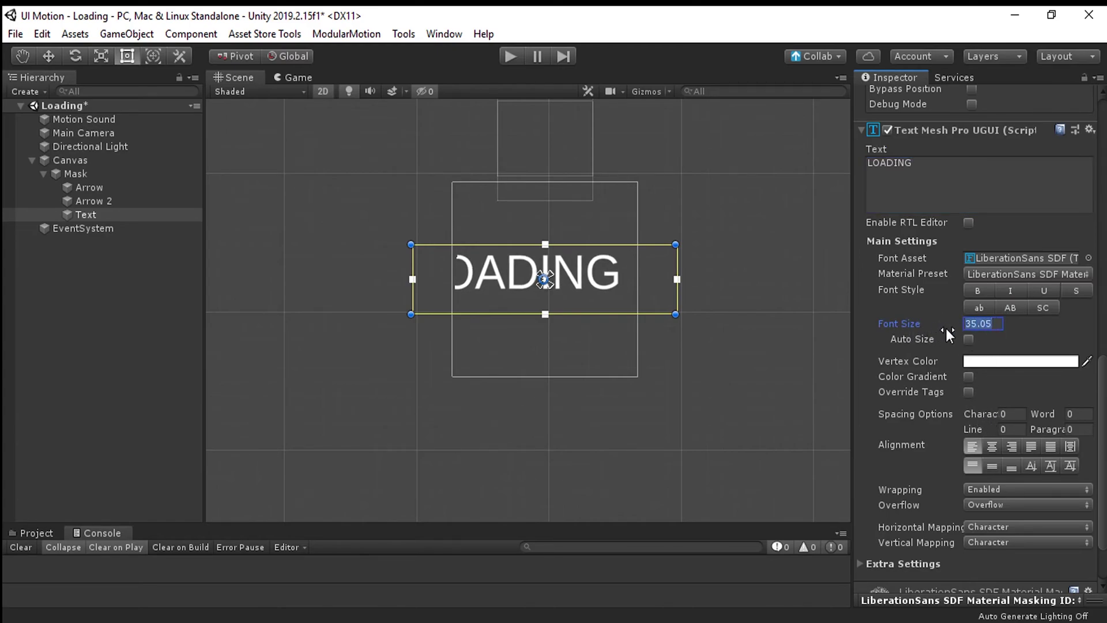
text(12)
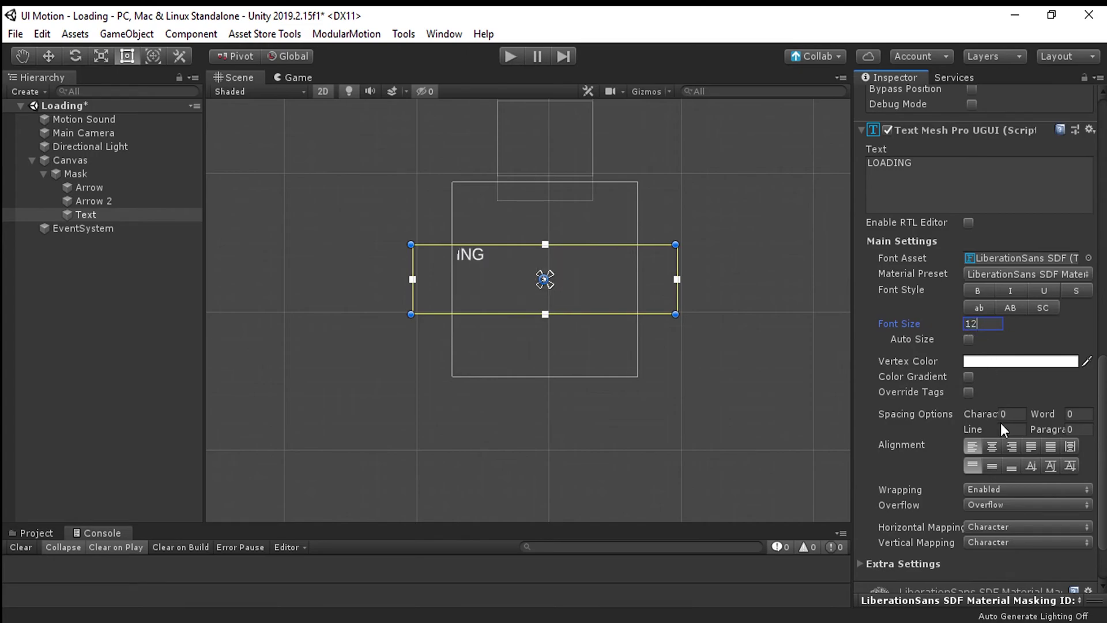
Center the LOADING text horizontally and vertically, and set its character spacing to 40.
click(994, 449)
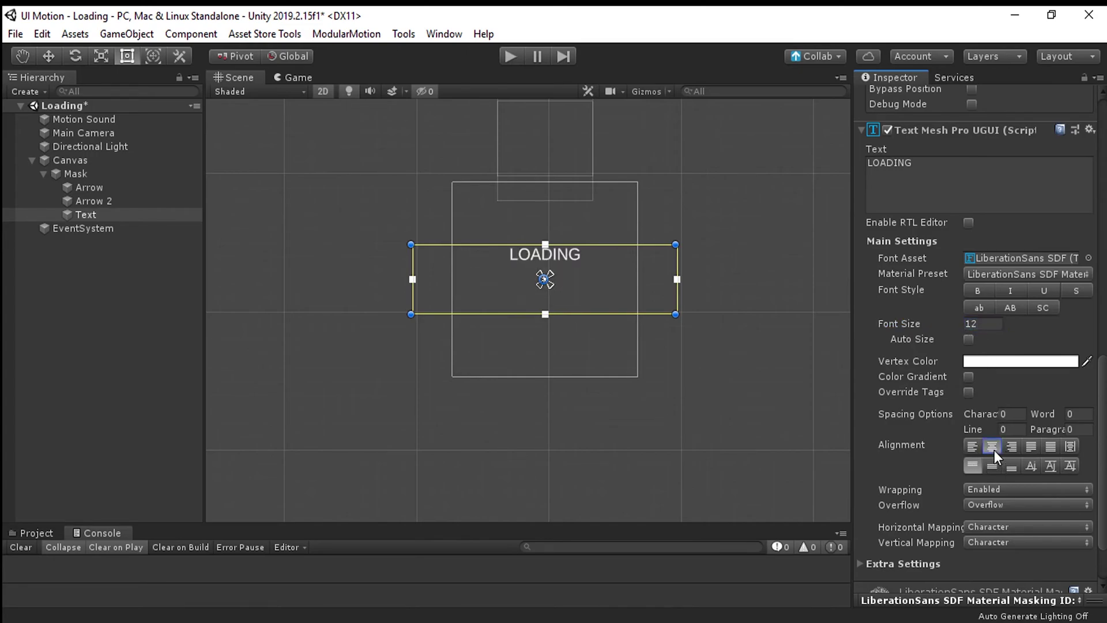
click(992, 467)
drag(977, 413, 59, 472)
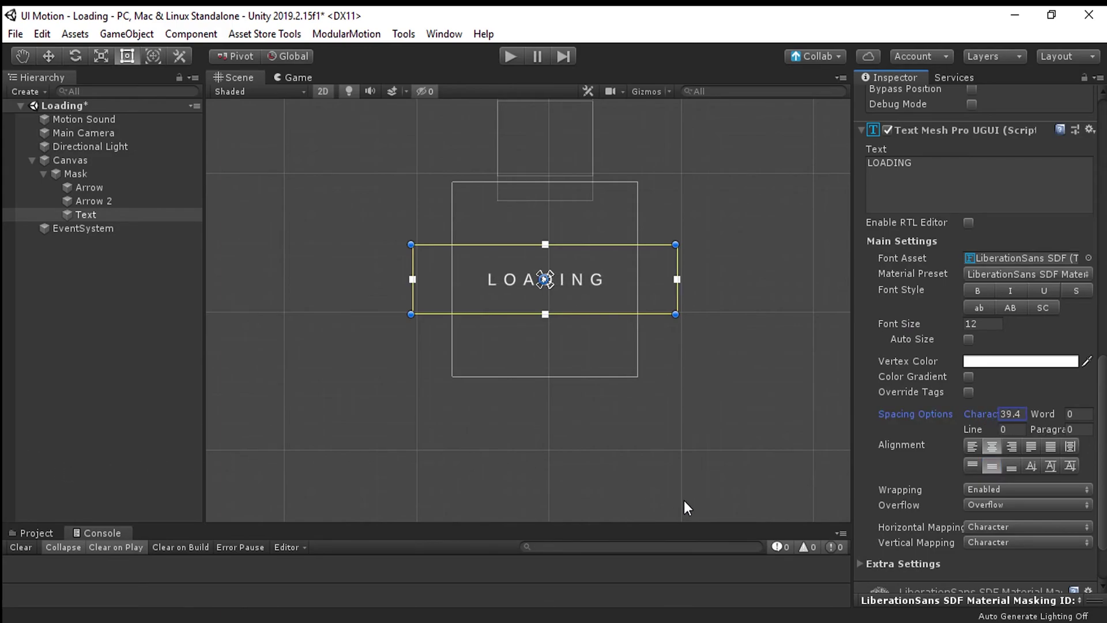
click(1020, 415)
text(40)
Save the text formatting into the Text object's UI Motion keyframe 2.
scroll(1024, 436, up, 15)
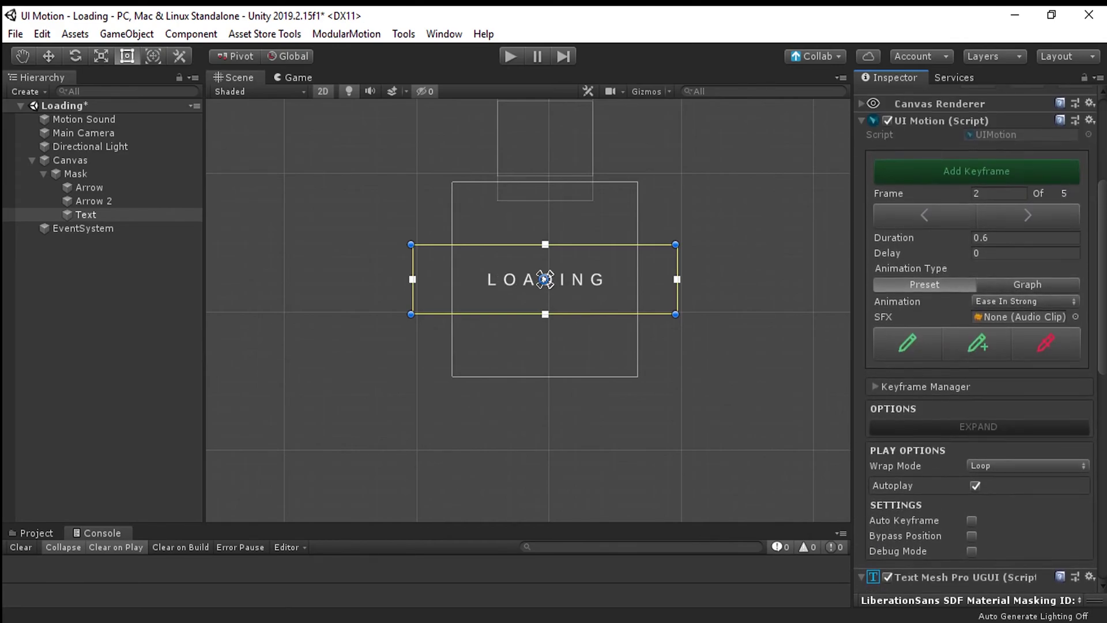
scroll(905, 333, up, 1)
click(906, 346)
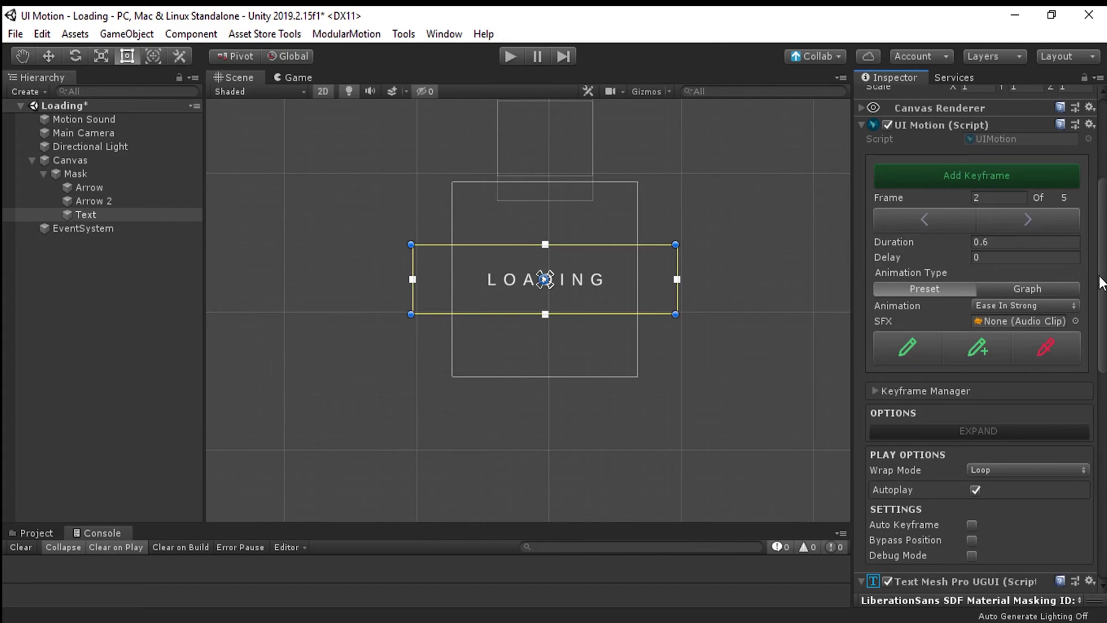
Copy the Text Mesh Pro UGUI component from keyframe 2 and paste its values onto the component at keyframe 3.
drag(1101, 284, 1101, 324)
scroll(1072, 417, down, 10)
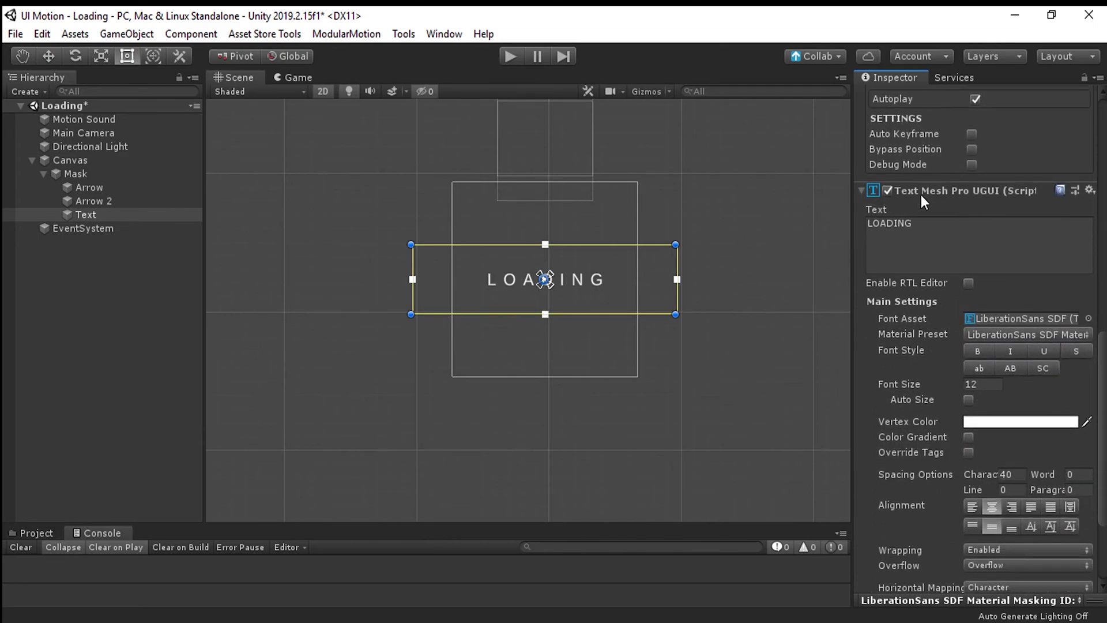
right_click(985, 191)
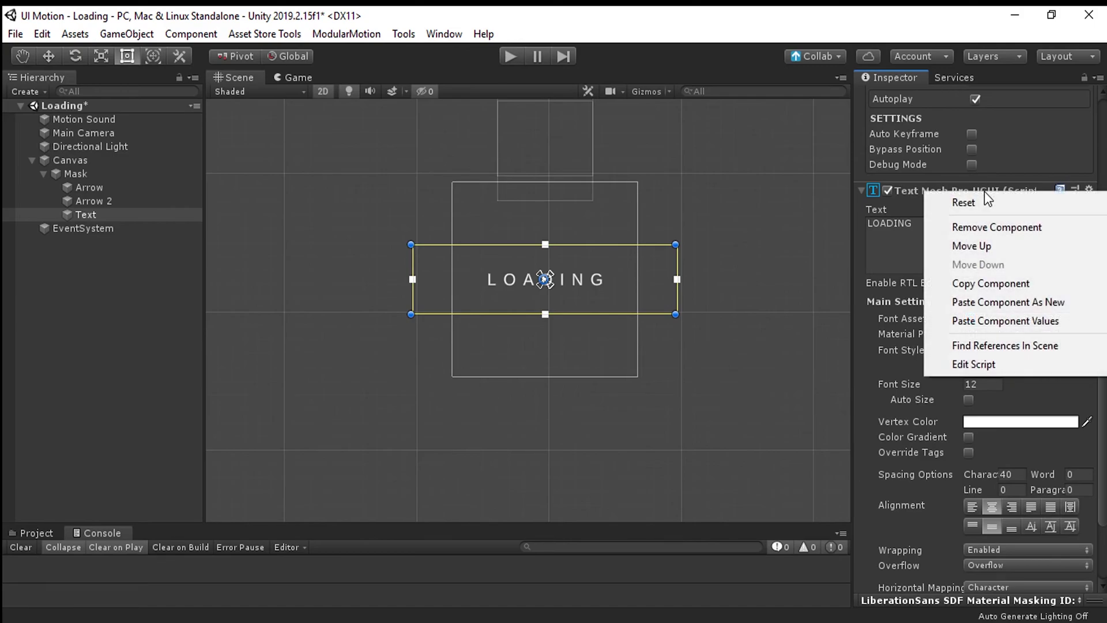
click(1046, 283)
drag(1103, 350, 1105, 238)
scroll(1081, 219, up, 5)
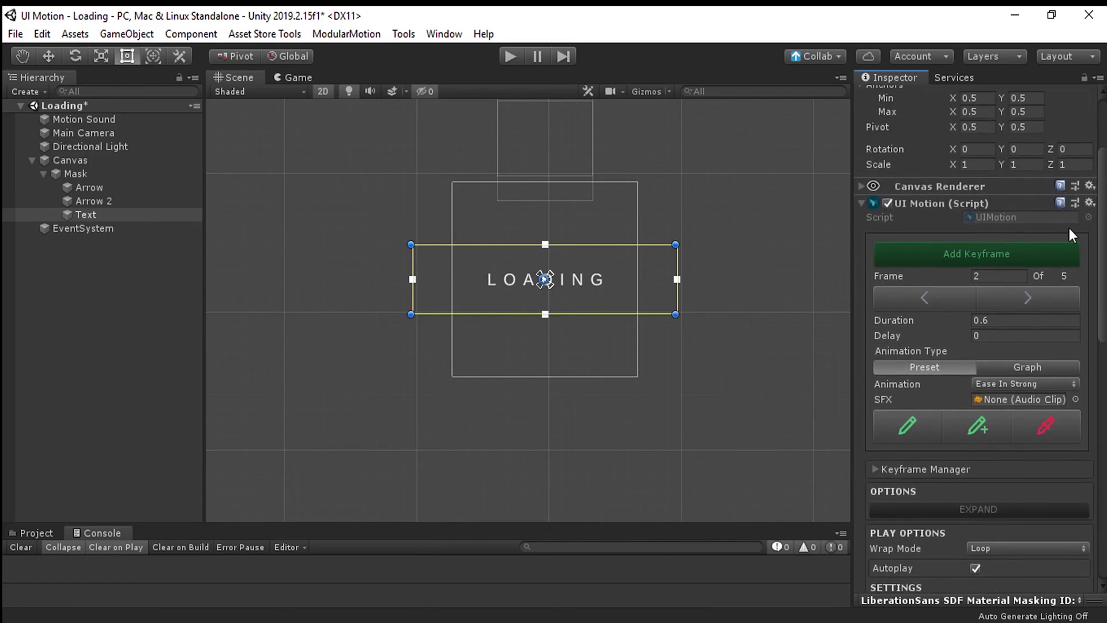
click(1025, 297)
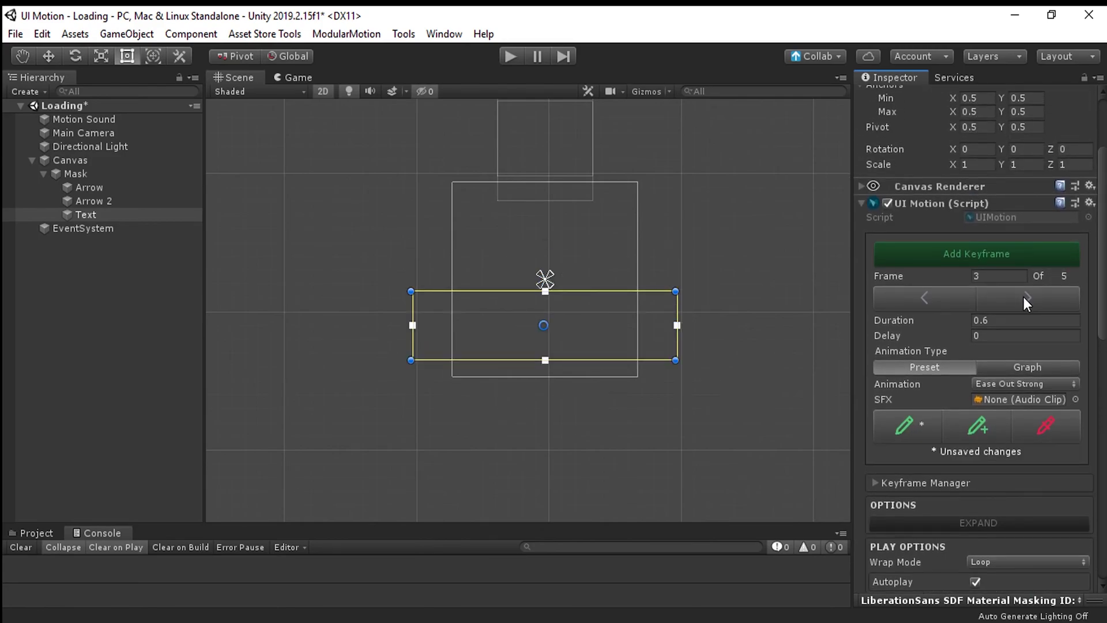
scroll(1007, 304, down, 10)
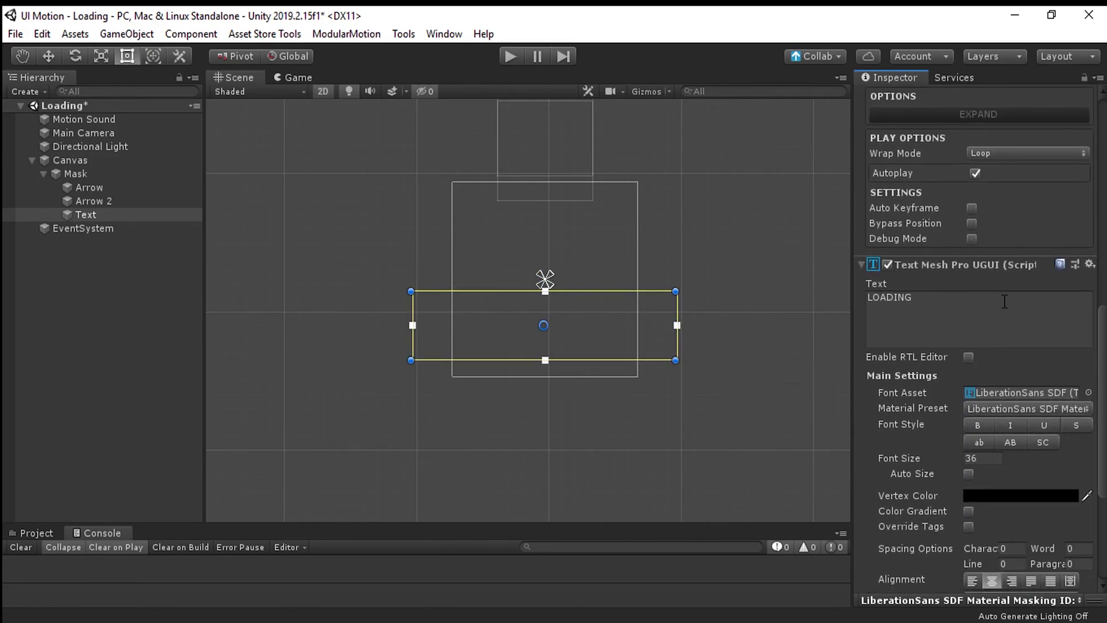
right_click(948, 265)
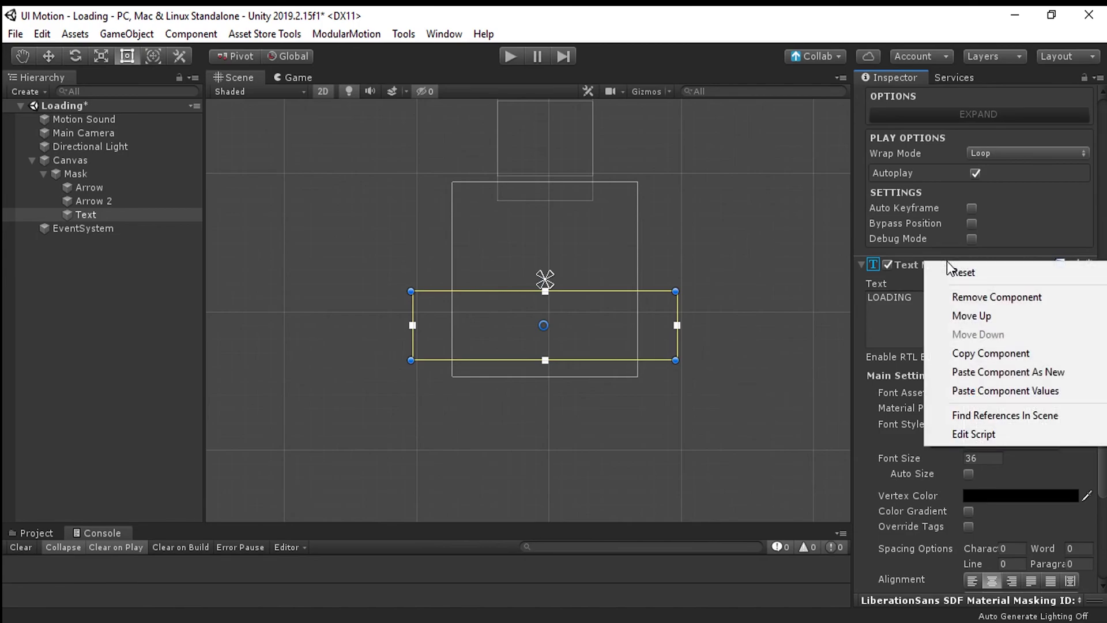
click(1050, 389)
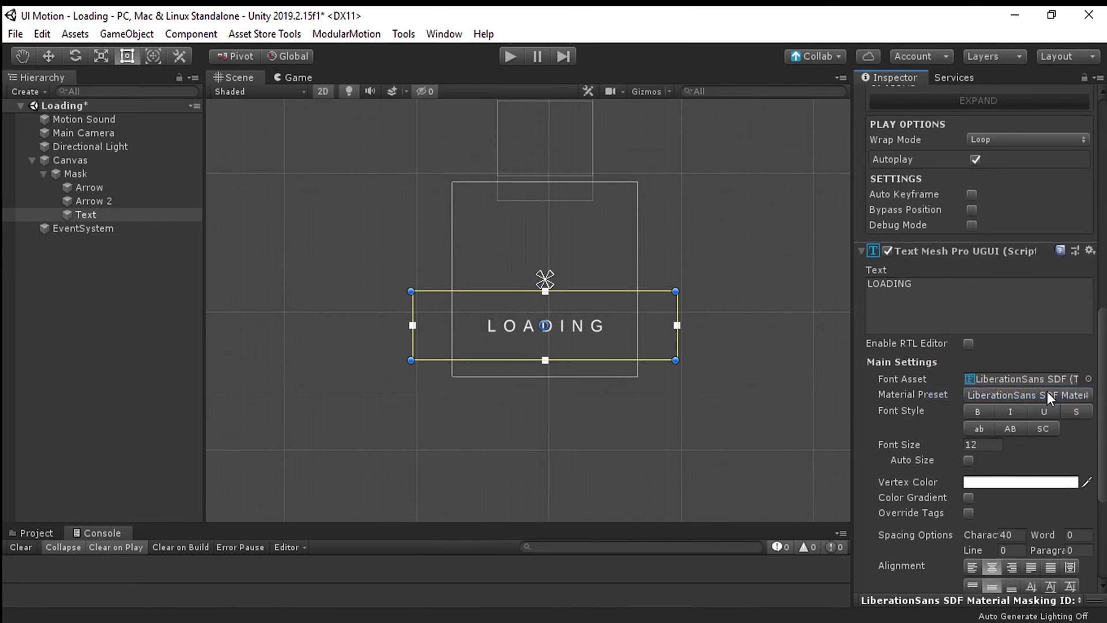
Save the pasted text settings into the Text object's UI Motion keyframe 3 and preview its keyframes, ending on keyframe 1.
scroll(1100, 242, up, 6)
scroll(1100, 242, up, 2)
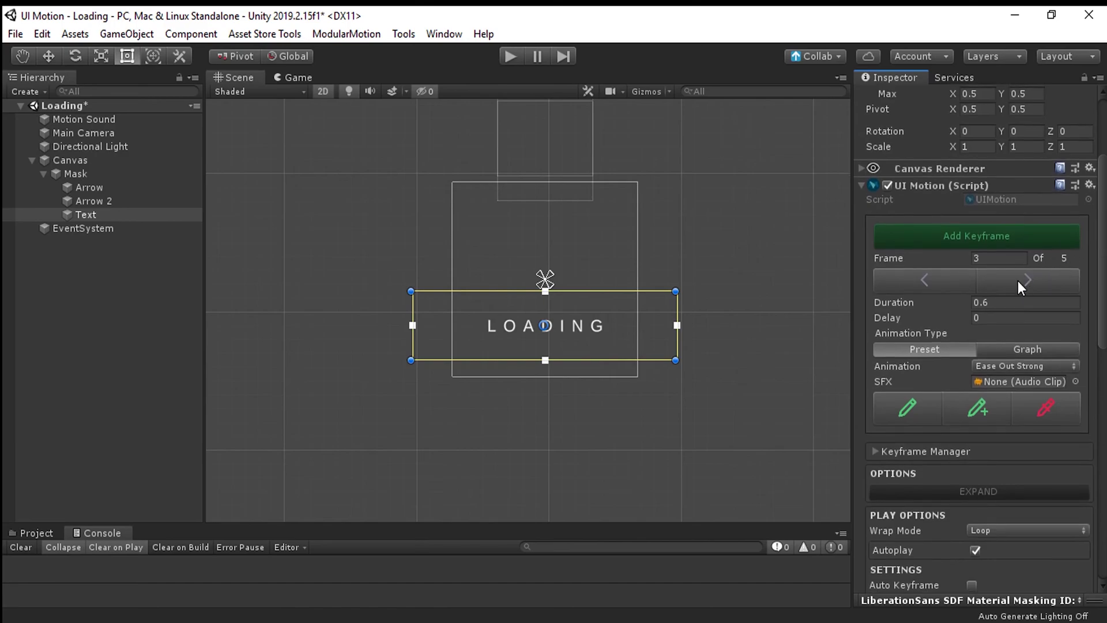
click(908, 408)
click(955, 283)
click(995, 279)
click(1000, 279)
click(952, 283)
click(951, 282)
click(951, 282)
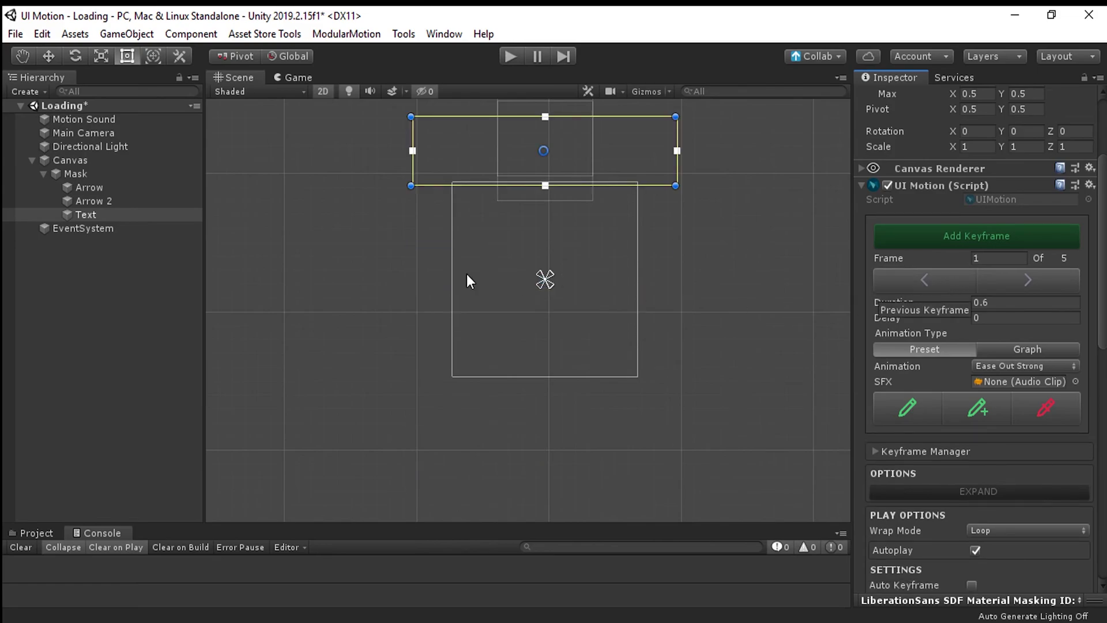
At keyframe 2, move the LOADING text down to just below the two arrows and save its position in that keyframe.
shift+click(110, 193)
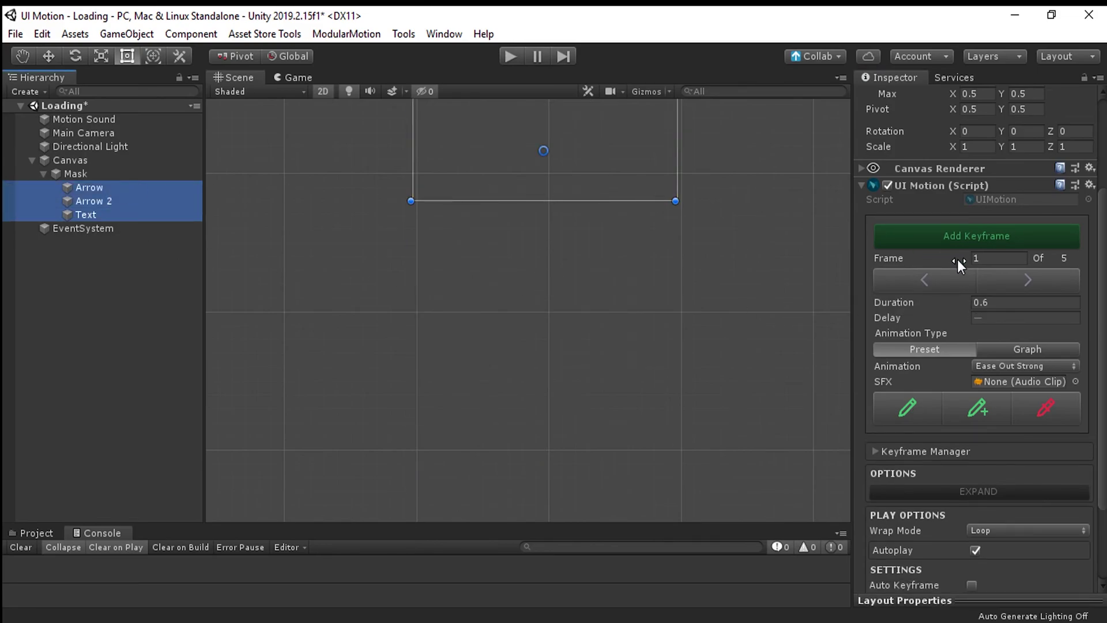
click(1036, 289)
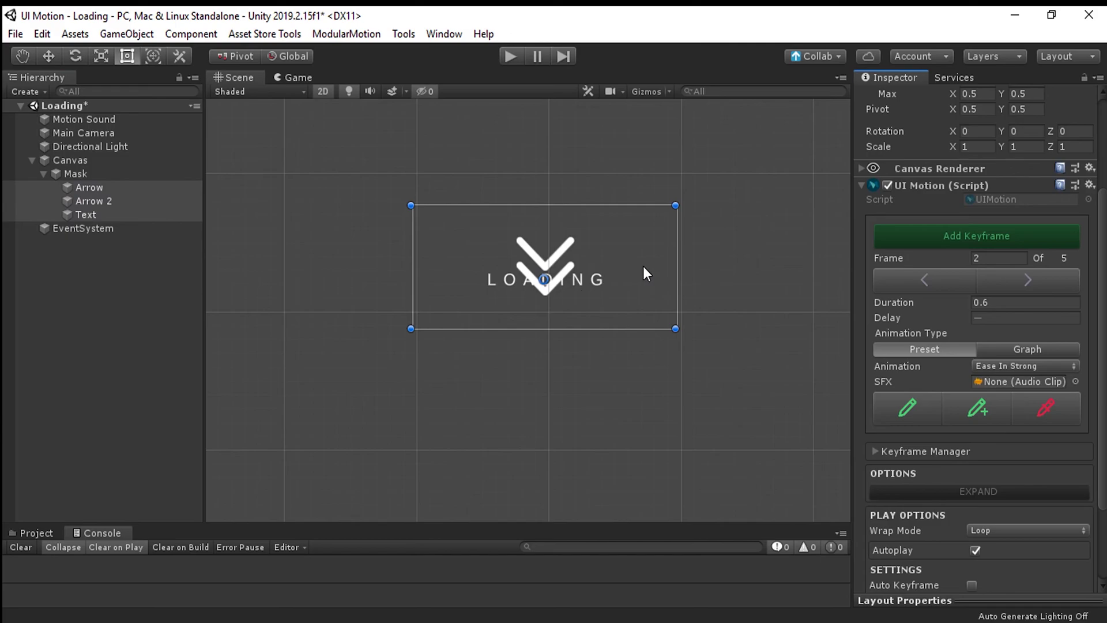
click(120, 219)
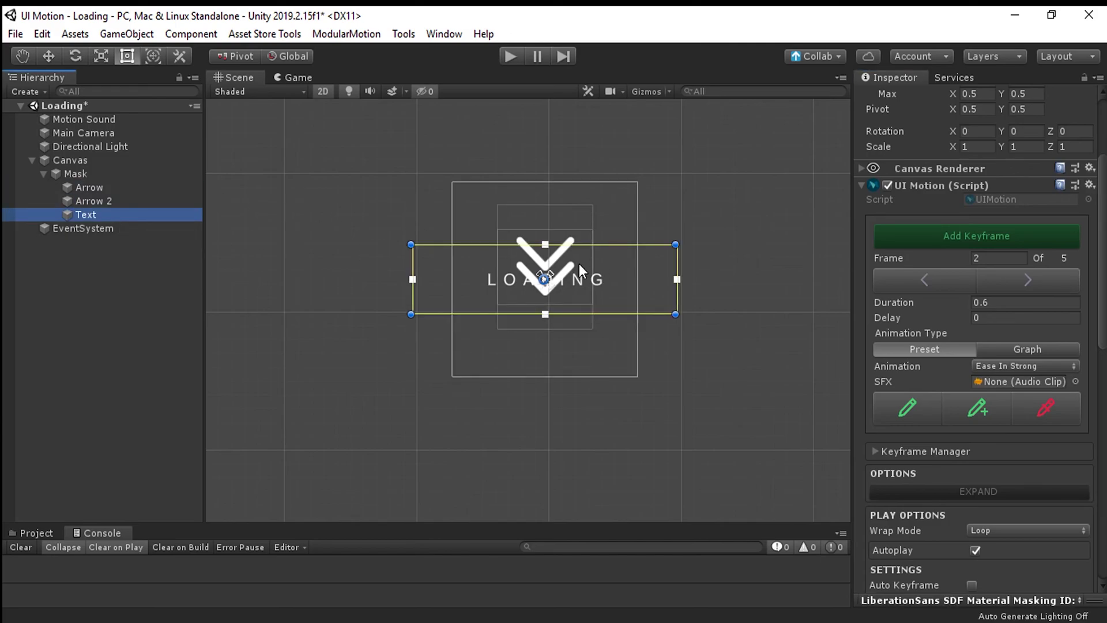
drag(601, 280, 603, 316)
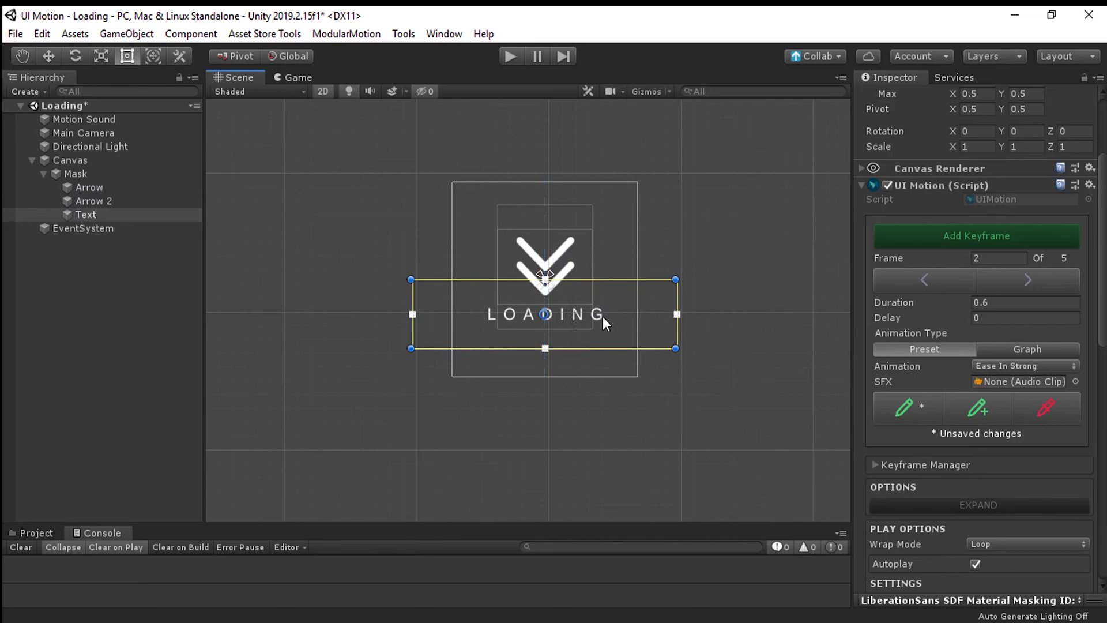
click(965, 414)
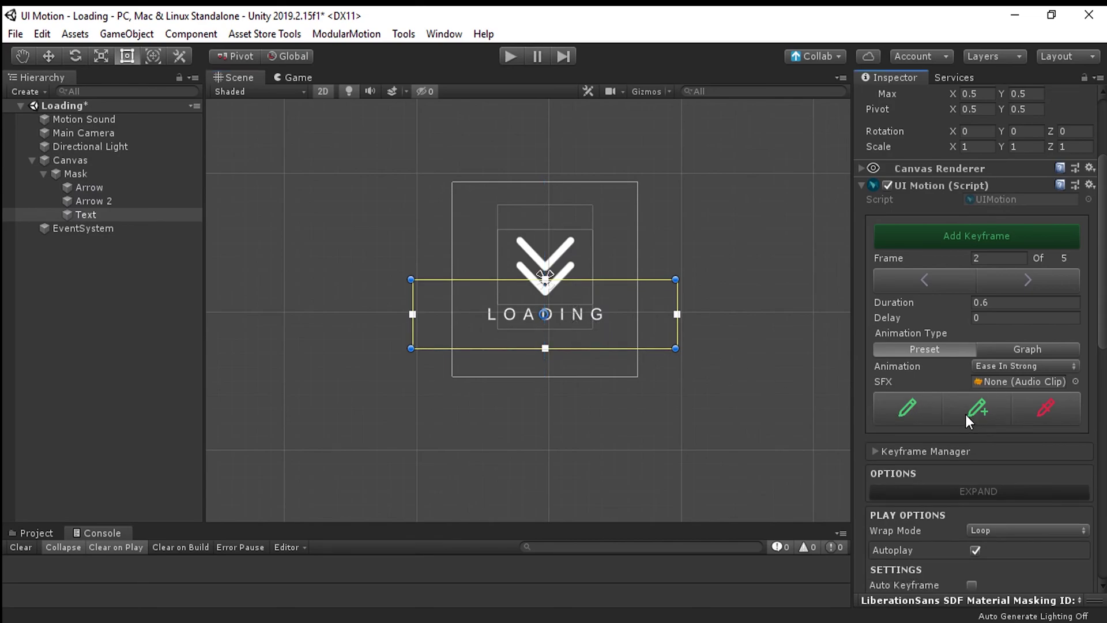
At keyframe 1, raise the LOADING text to about 82 units above the mask's center and save its position in that keyframe.
shift+click(116, 186)
click(925, 280)
click(1031, 281)
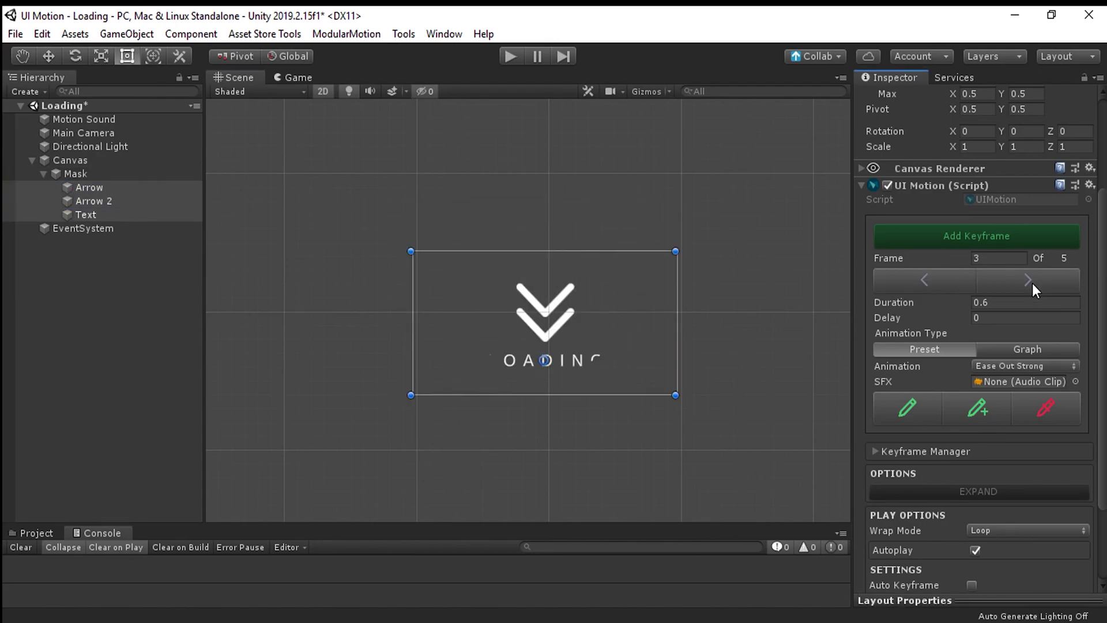
click(926, 280)
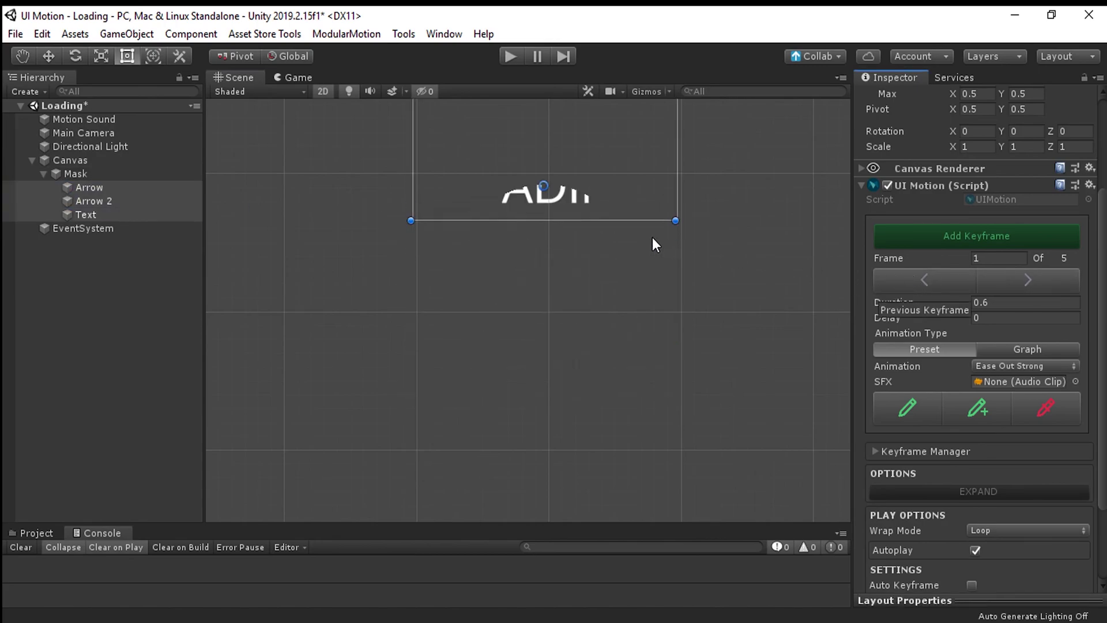
click(165, 213)
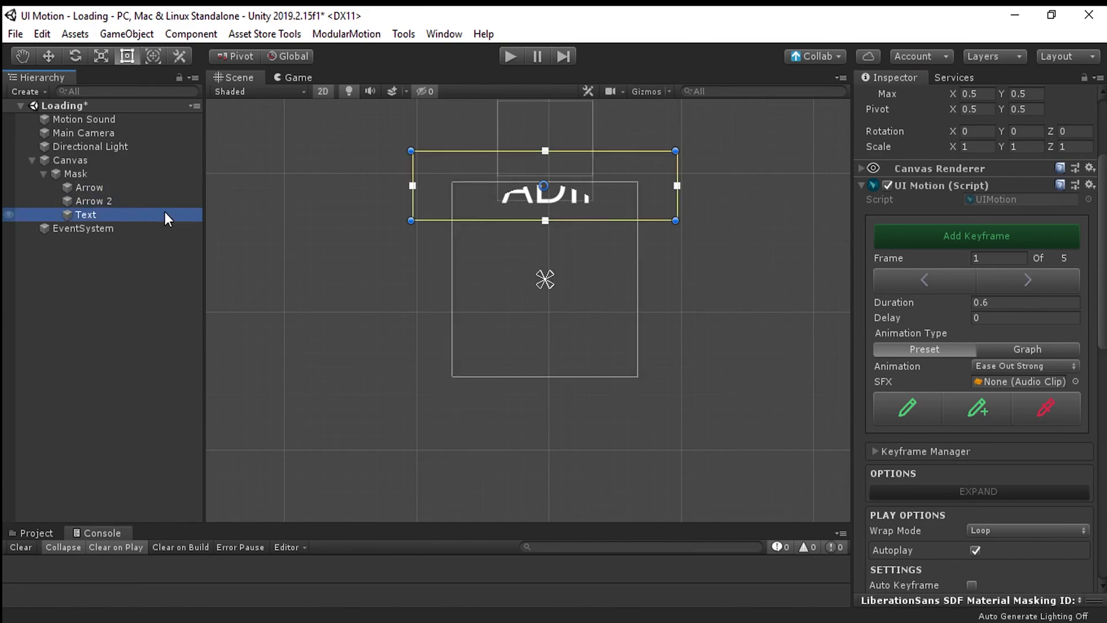
scroll(1087, 253, down, 8)
scroll(1088, 253, up, 9)
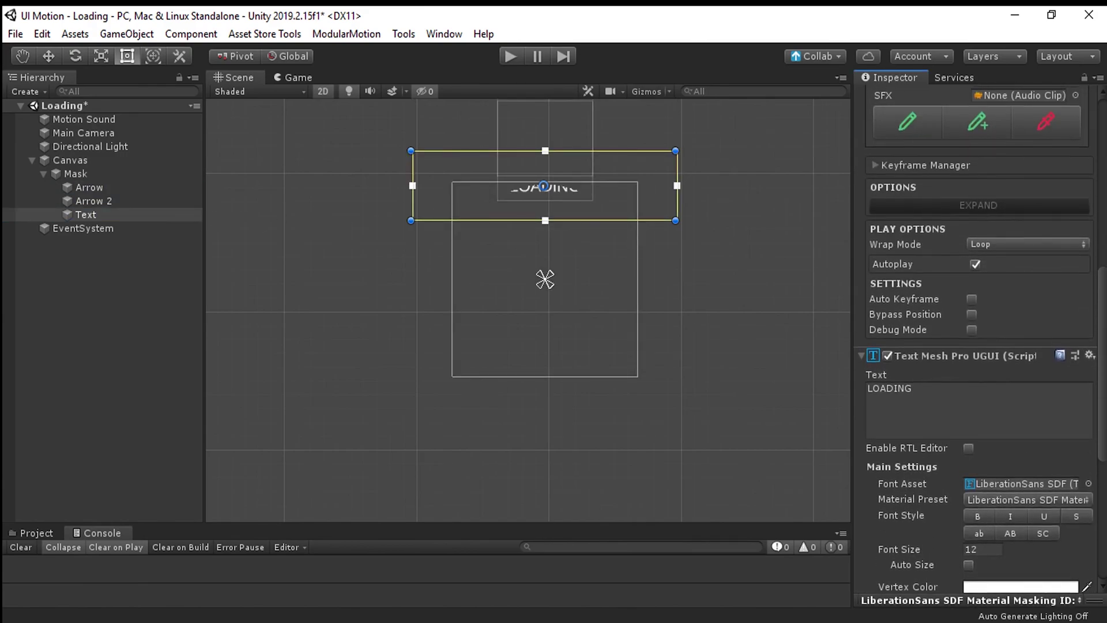
middle_drag(594, 241, 591, 297)
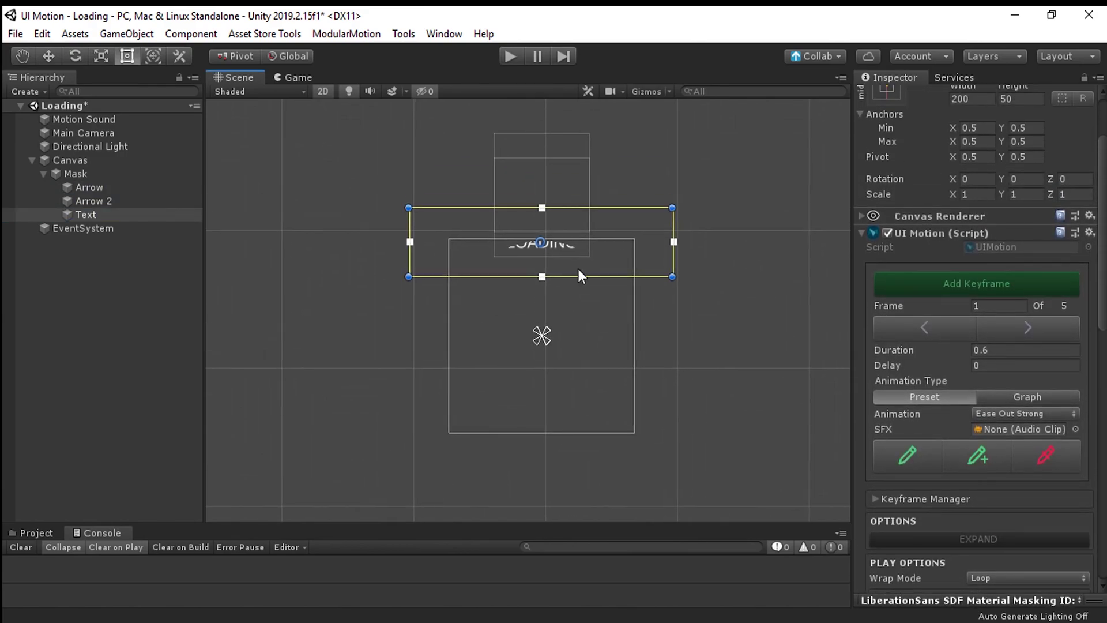
drag(626, 228, 627, 207)
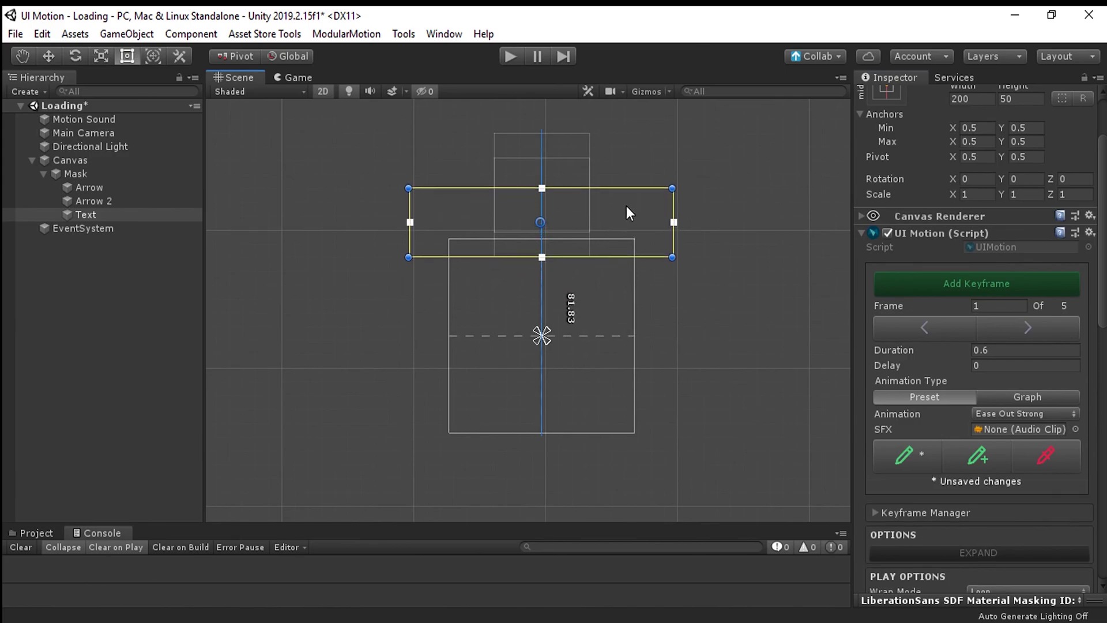
click(912, 458)
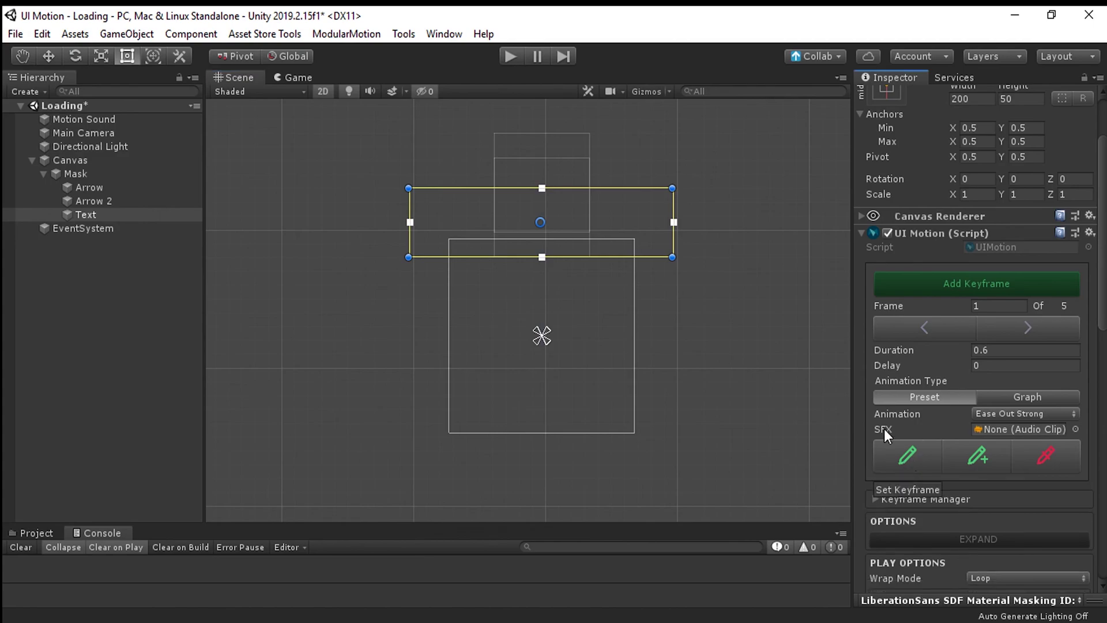
Preview the keyframes of Arrow, Arrow 2 and Text together, clear that selection and run the scene to check the loading animation.
shift+click(86, 188)
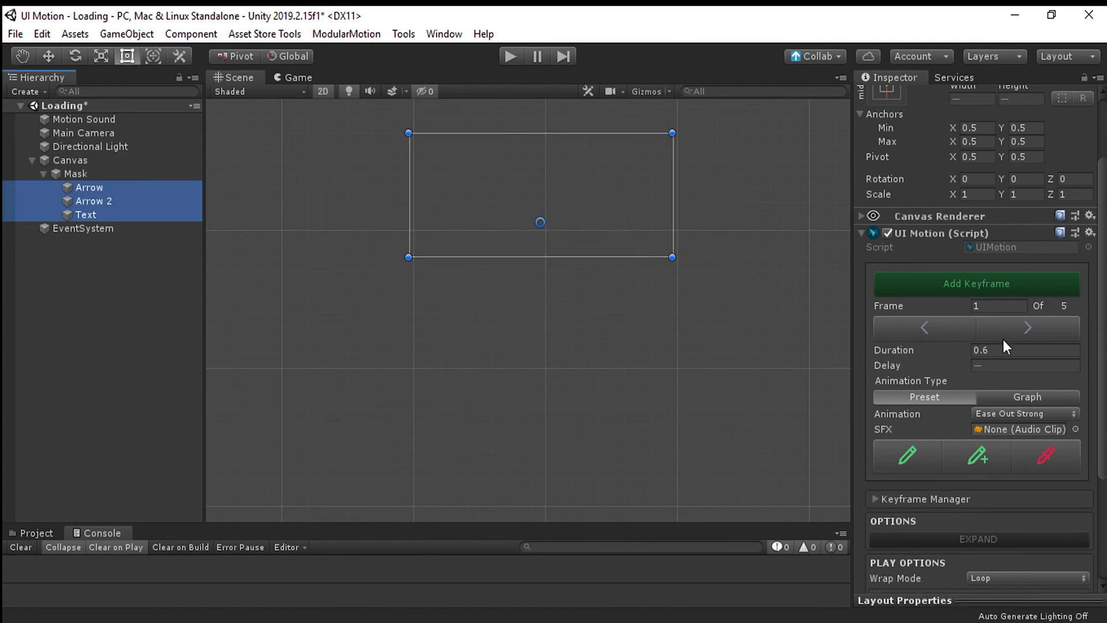
click(1022, 330)
click(1022, 330)
click(1022, 330)
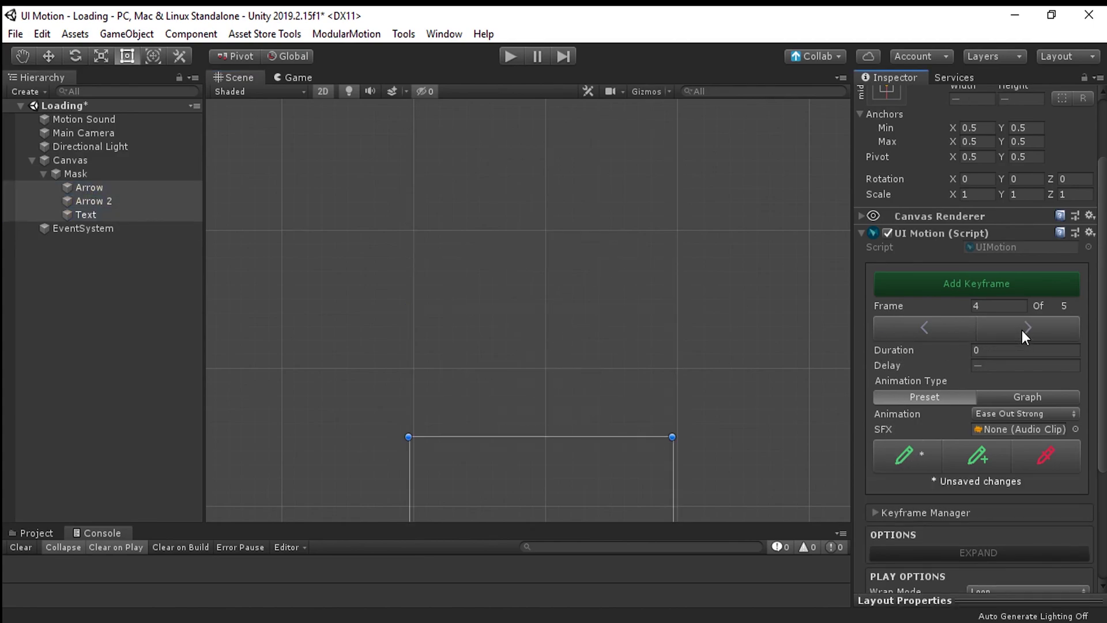
click(1019, 332)
click(935, 327)
click(936, 328)
click(636, 196)
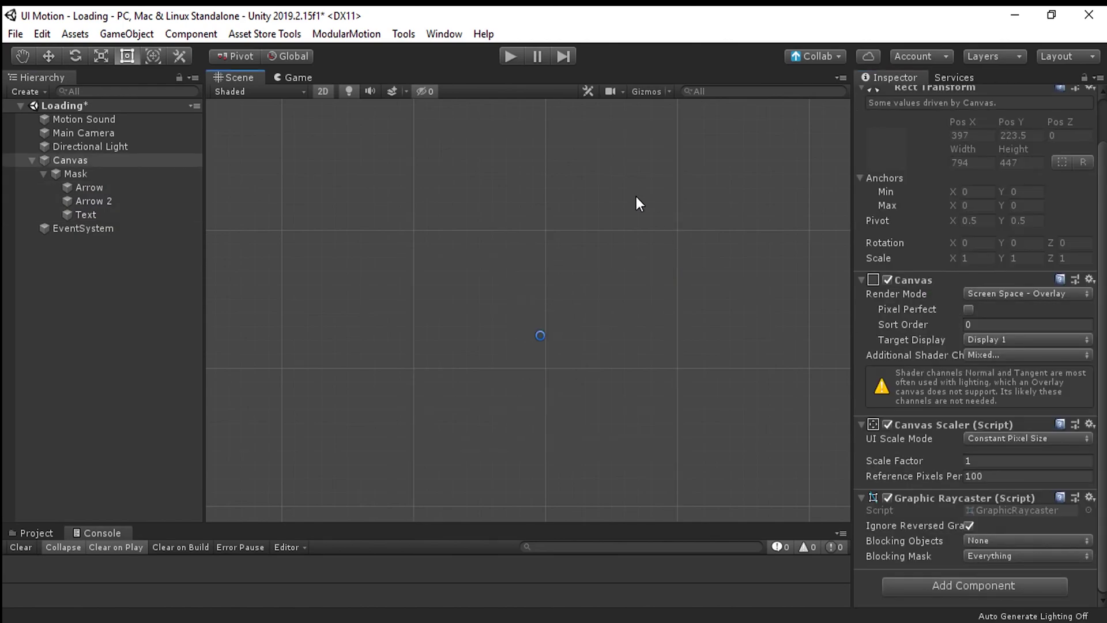
click(511, 58)
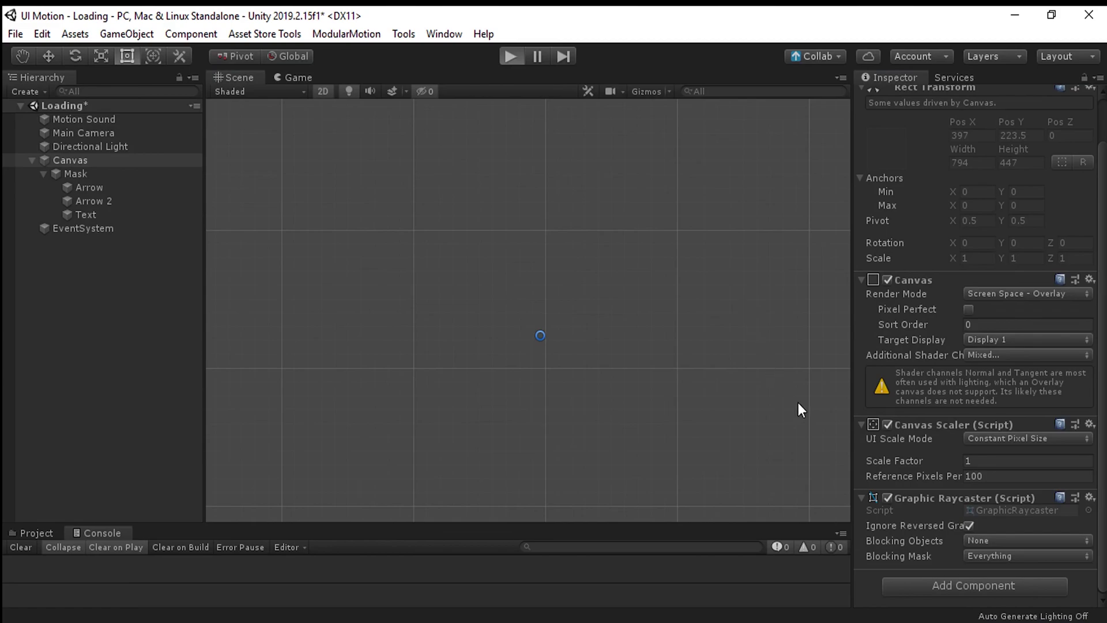